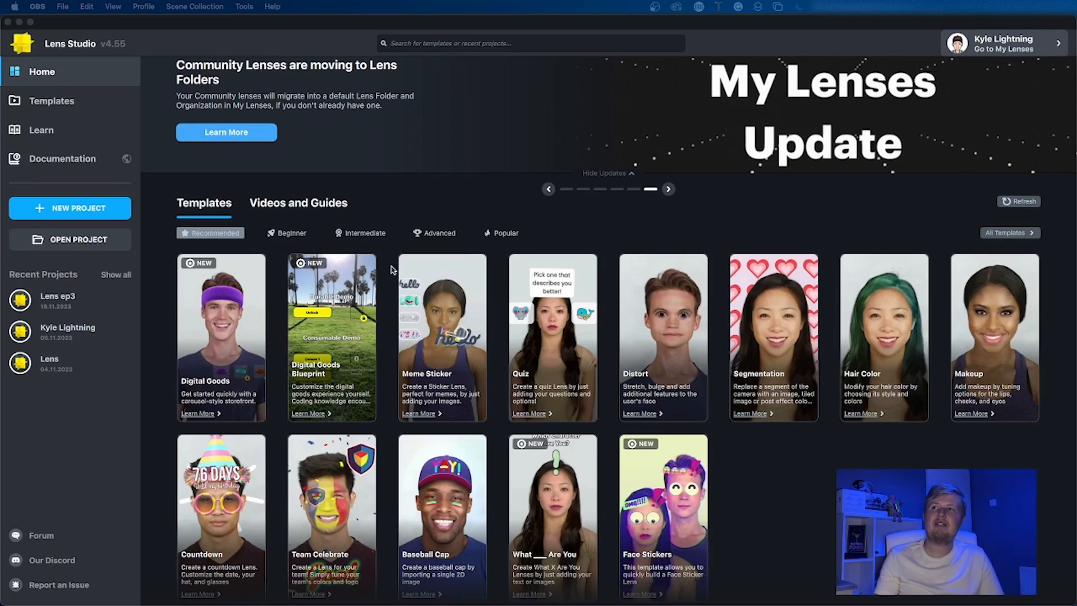
Create a new blank lens project from the home screen
{"action": "left_click", "coordinate": [567, 189]}
{"action": "scroll", "coordinate": [575, 172], "scroll_direction": "up", "scroll_amount": 1}
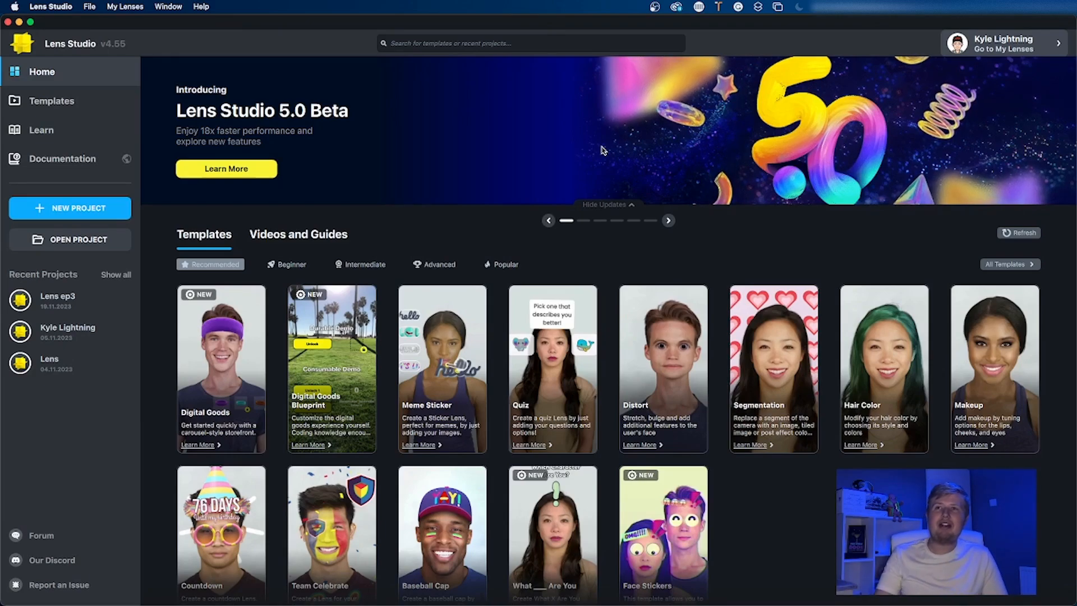
{"action": "left_click", "coordinate": [63, 213]}
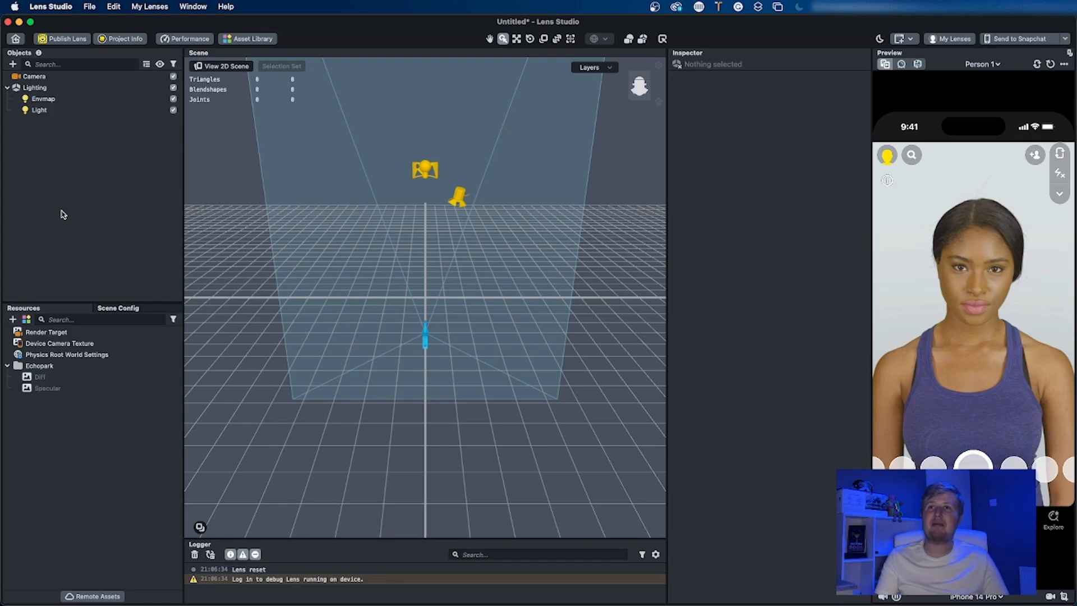
Add a Night color correction effect to the scene
{"action": "left_click", "coordinate": [12, 64]}
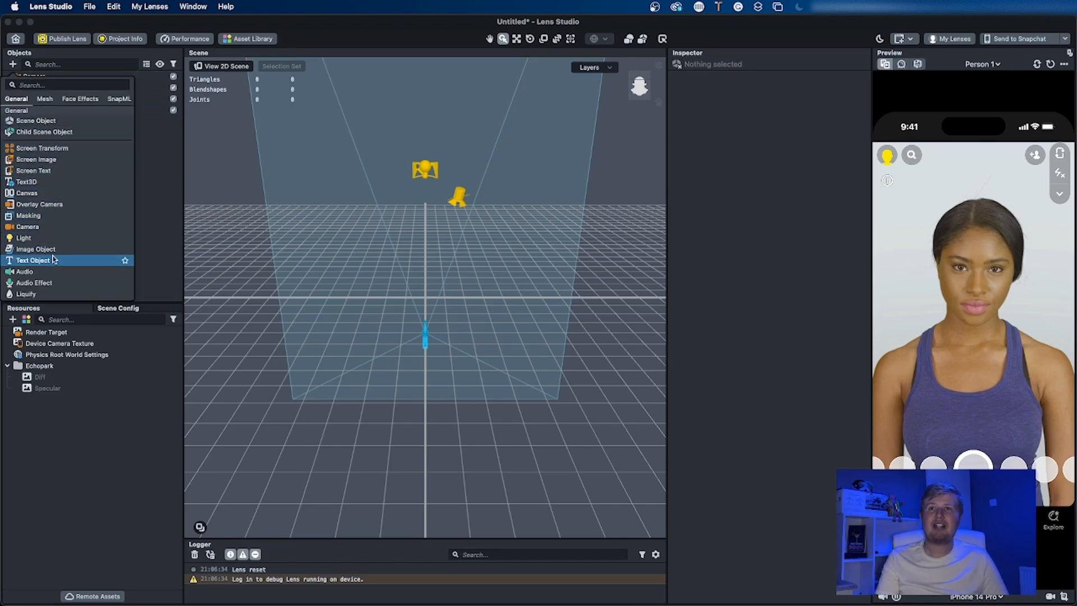
{"action": "scroll", "coordinate": [53, 256], "scroll_direction": "down", "scroll_amount": 2}
{"action": "scroll", "coordinate": [53, 258], "scroll_direction": "down", "scroll_amount": 2}
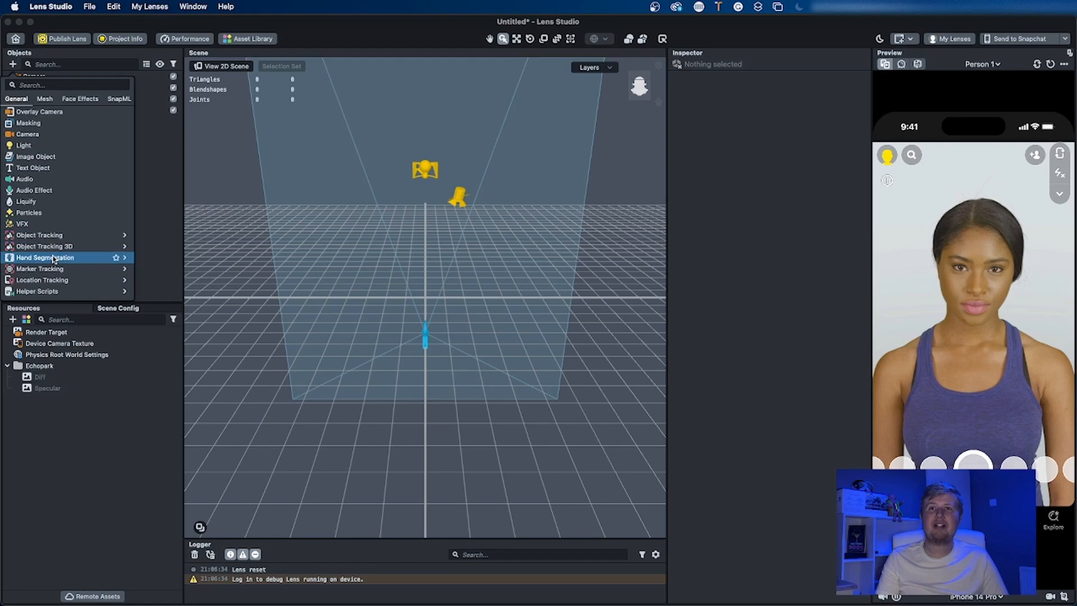
{"action": "left_click", "coordinate": [32, 85]}
{"action": "scroll", "coordinate": [56, 242], "scroll_direction": "down", "scroll_amount": 3}
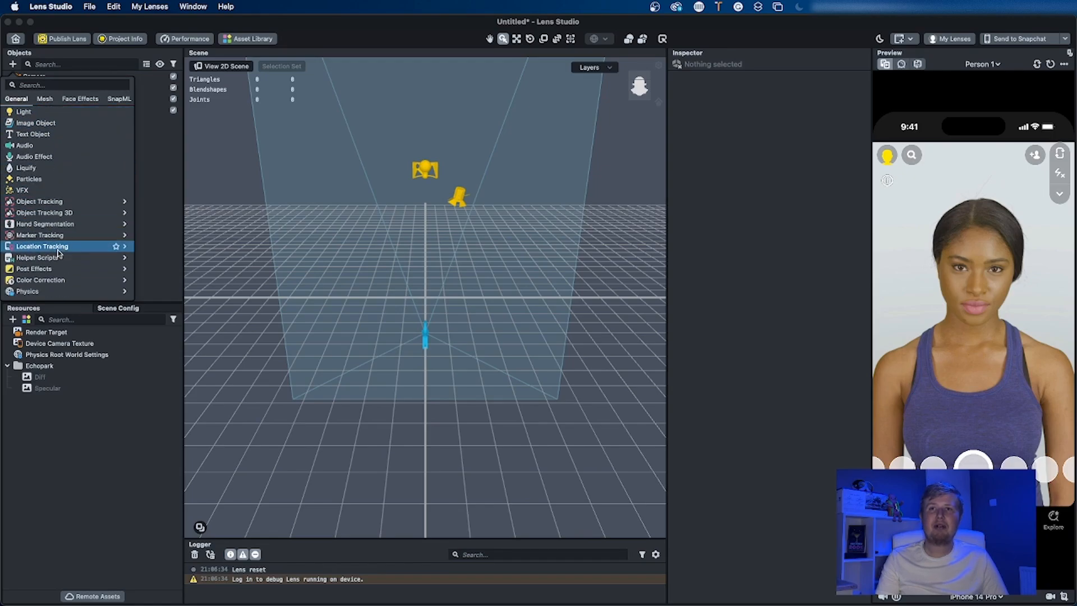
{"action": "mouse_move", "coordinate": [58, 258]}
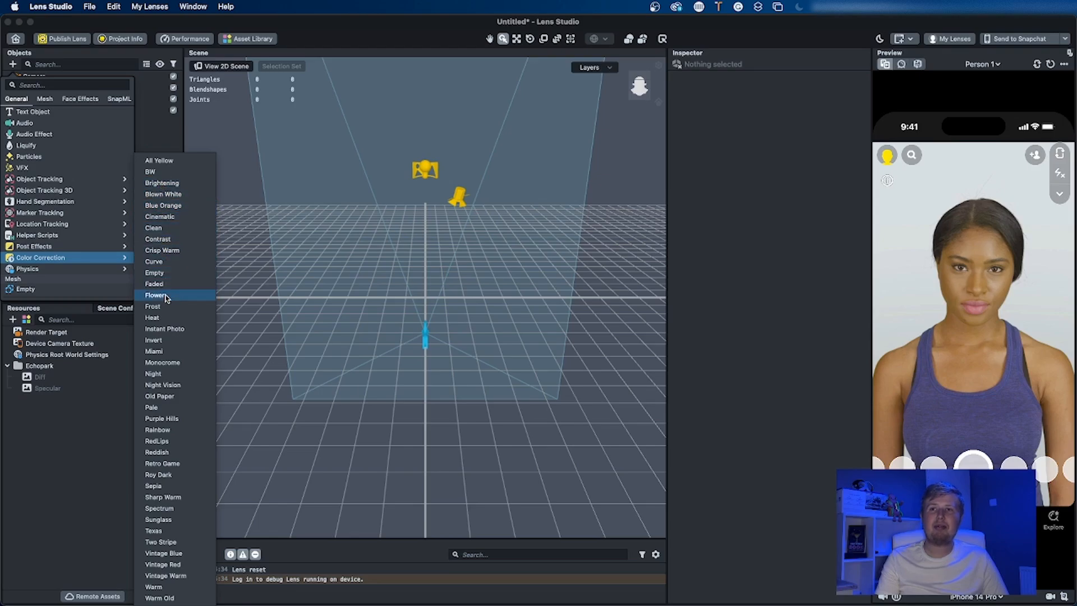
{"action": "left_click", "coordinate": [167, 374]}
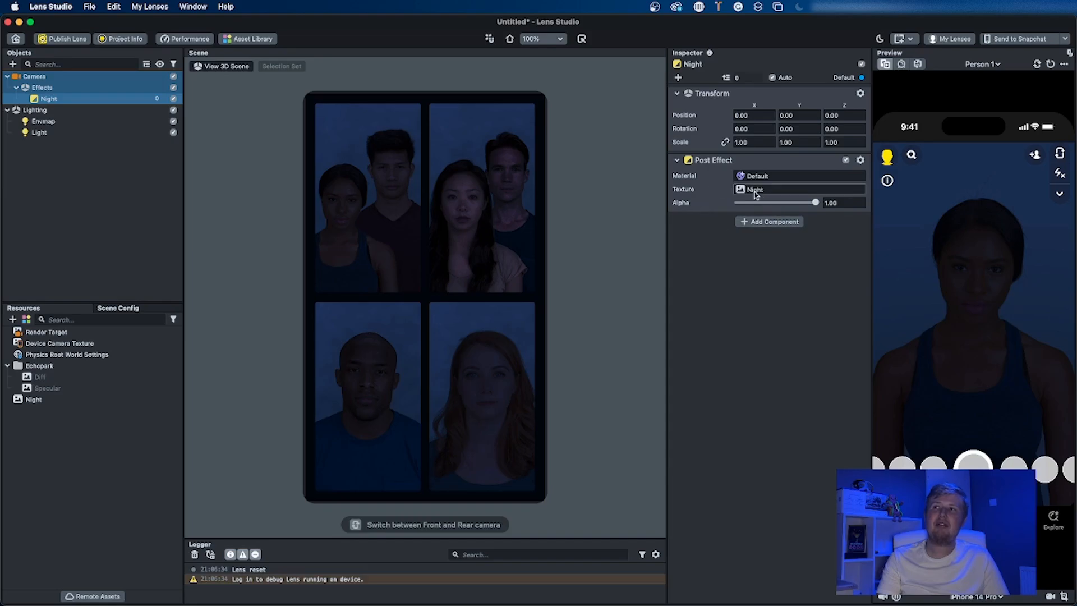
Compare the Night texture's properties and preview with the Night object's post effect settings
{"action": "left_click", "coordinate": [35, 400]}
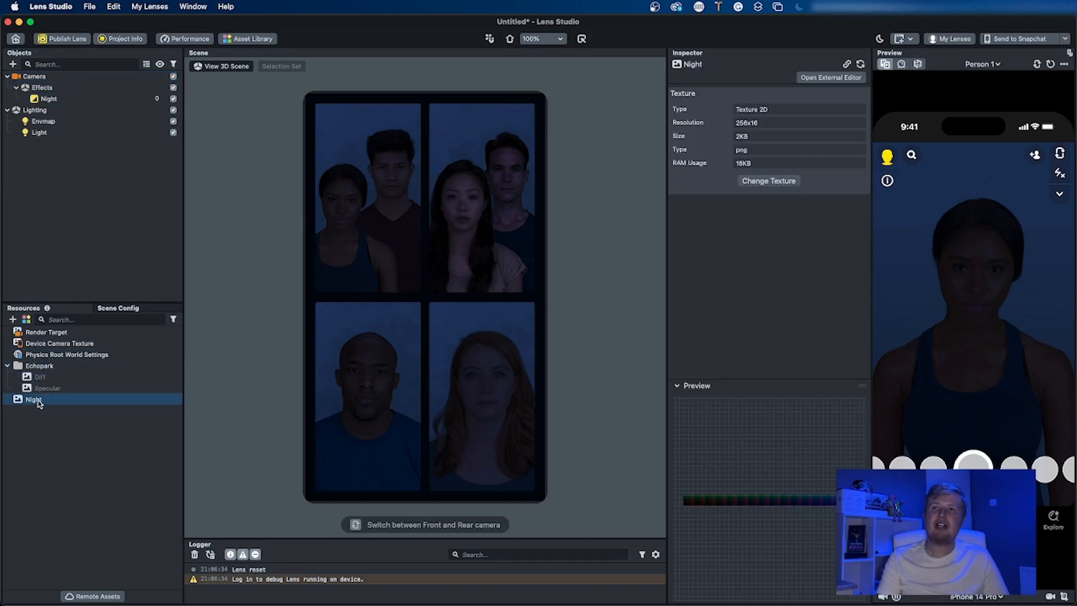
{"action": "left_click", "coordinate": [53, 100]}
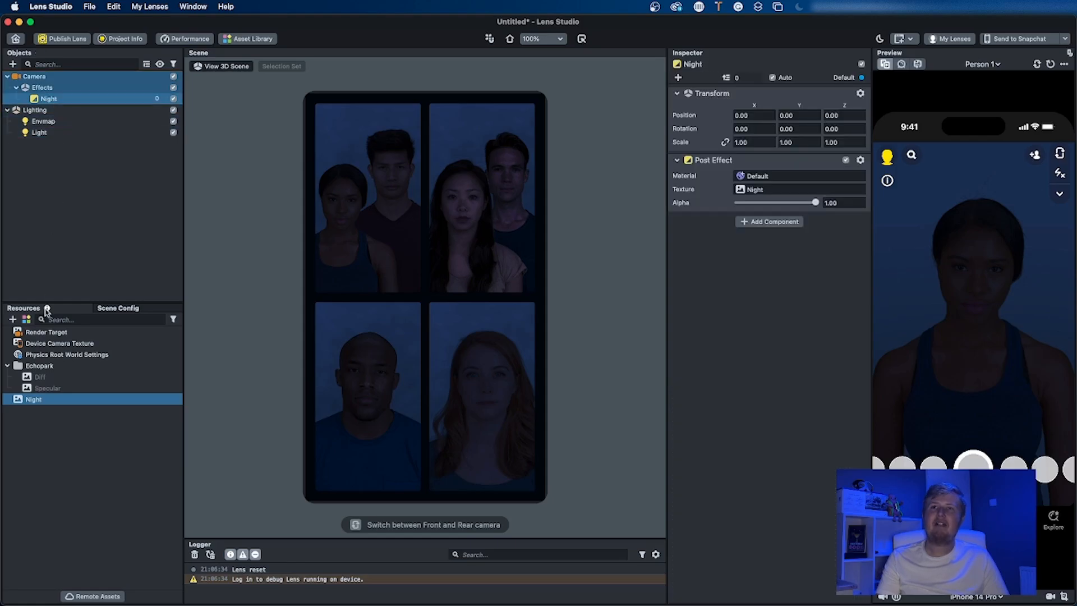
{"action": "left_click", "coordinate": [35, 400]}
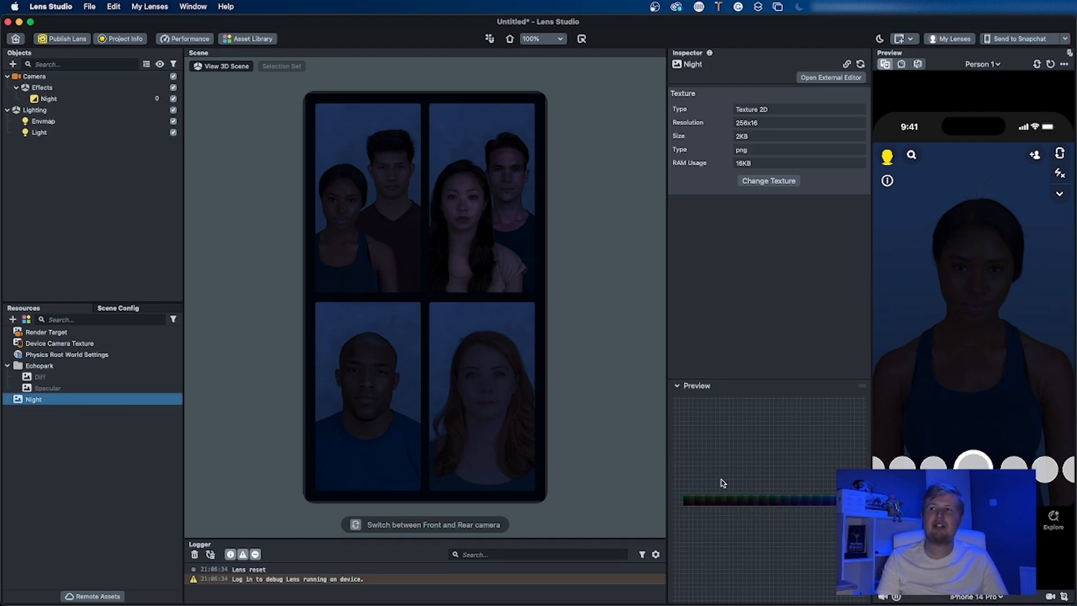
{"action": "left_click", "coordinate": [50, 101]}
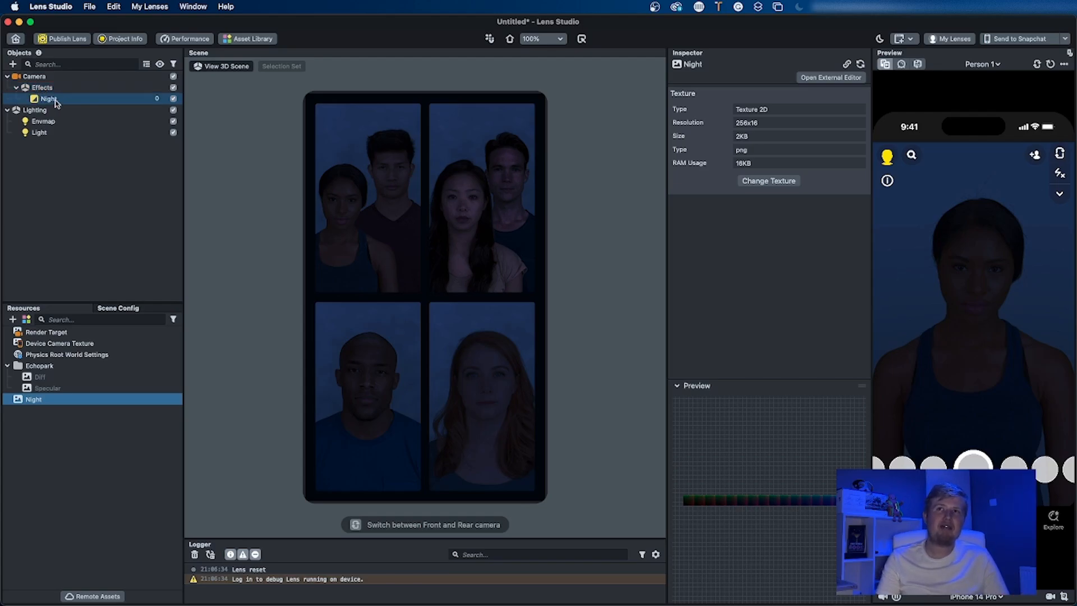
{"action": "left_click", "coordinate": [56, 101]}
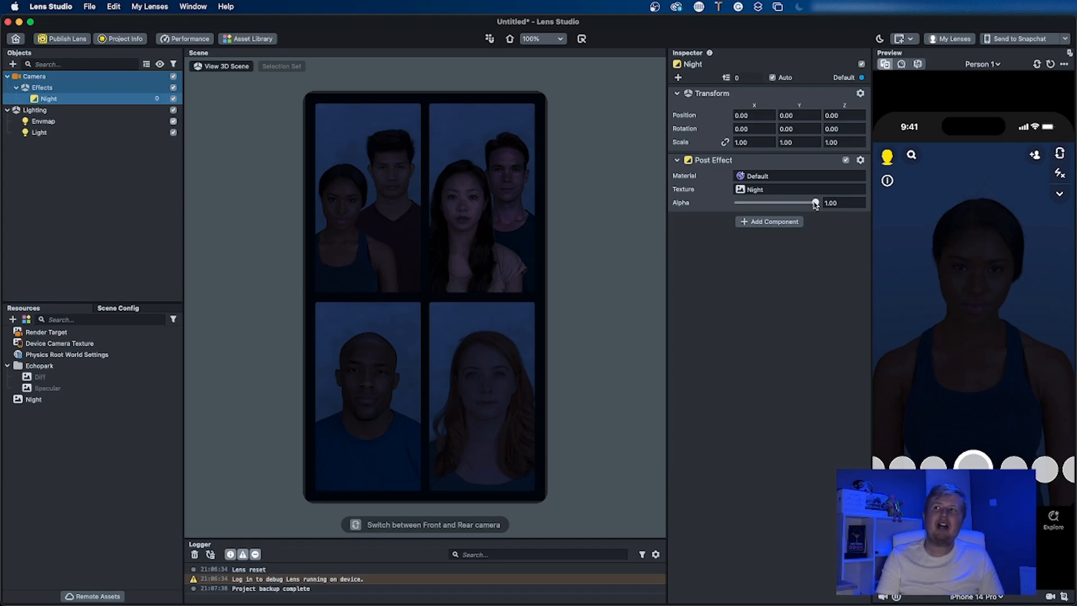
Try the Night effect's Alpha at 0.00 and 1.00, and settle on 0.70
{"action": "left_click_drag", "start_coordinate": [815, 205], "coordinate": [672, 206]}
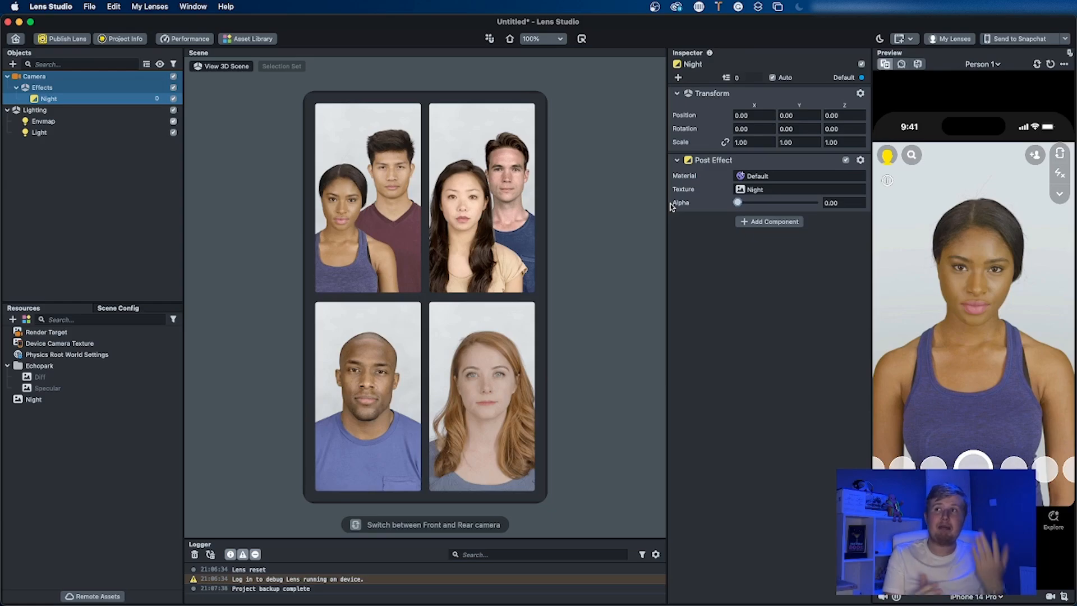
{"action": "left_click_drag", "start_coordinate": [737, 203], "coordinate": [827, 202]}
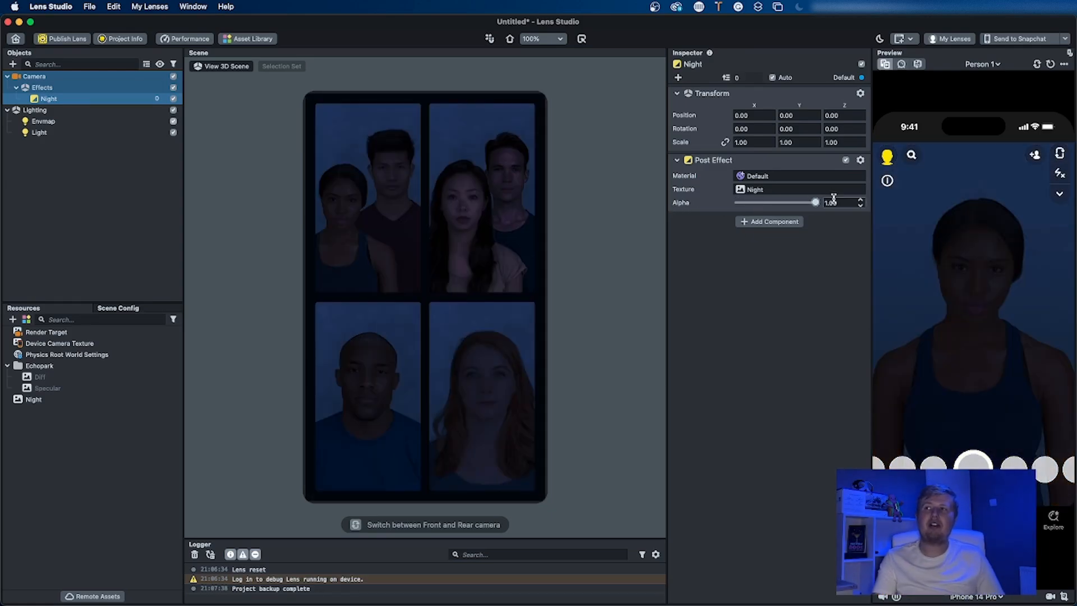
{"action": "left_click_drag", "start_coordinate": [813, 202], "coordinate": [788, 208]}
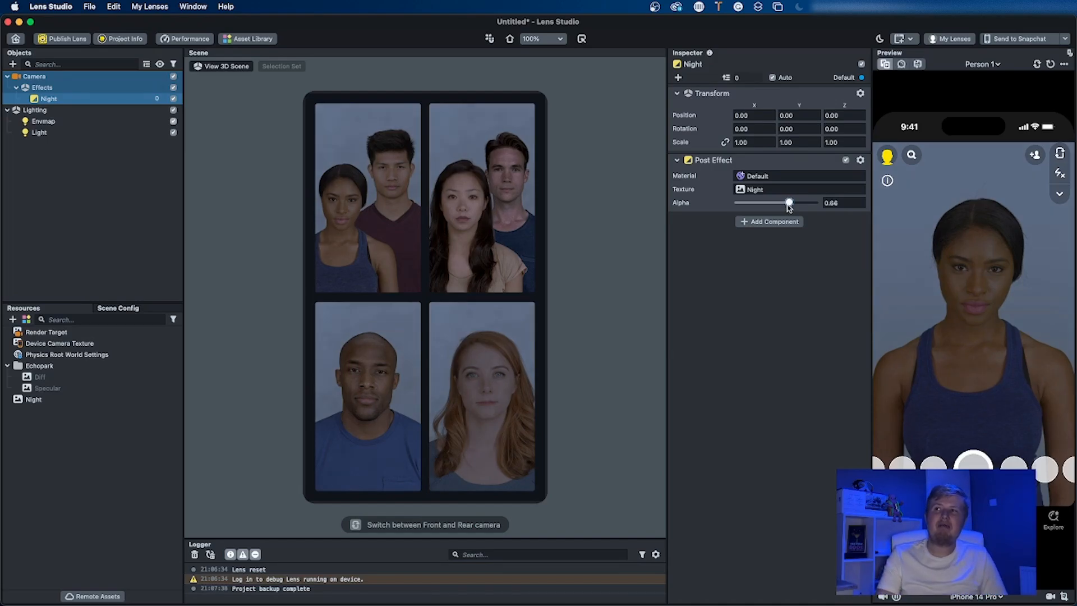
{"action": "left_click_drag", "start_coordinate": [790, 205], "coordinate": [792, 205]}
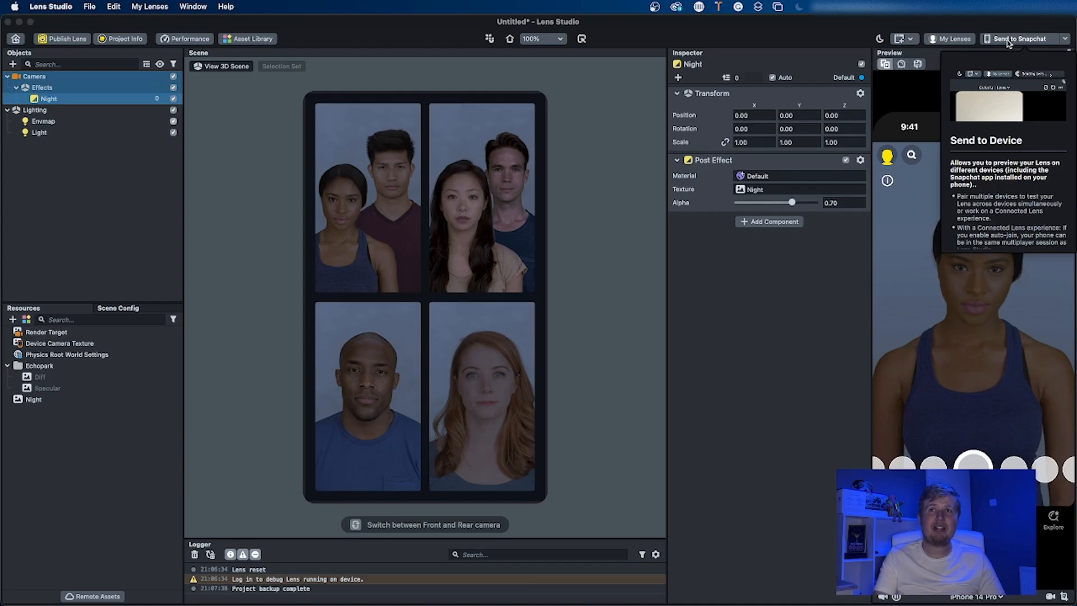
Delete the Night effect and its parent Effects object from the scene
{"action": "left_click", "coordinate": [160, 191]}
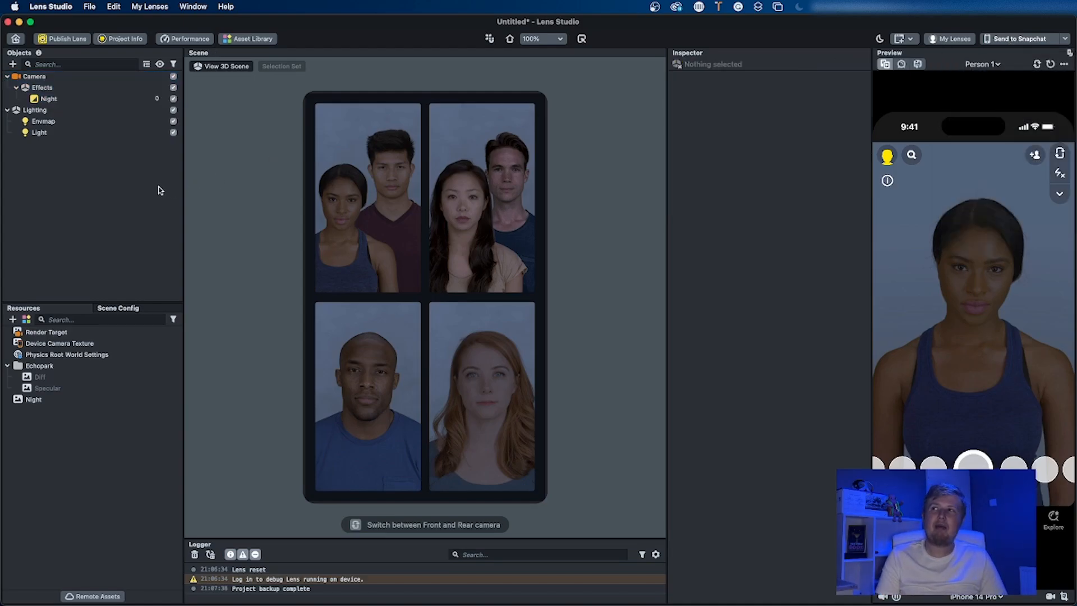
{"action": "left_click", "coordinate": [91, 101]}
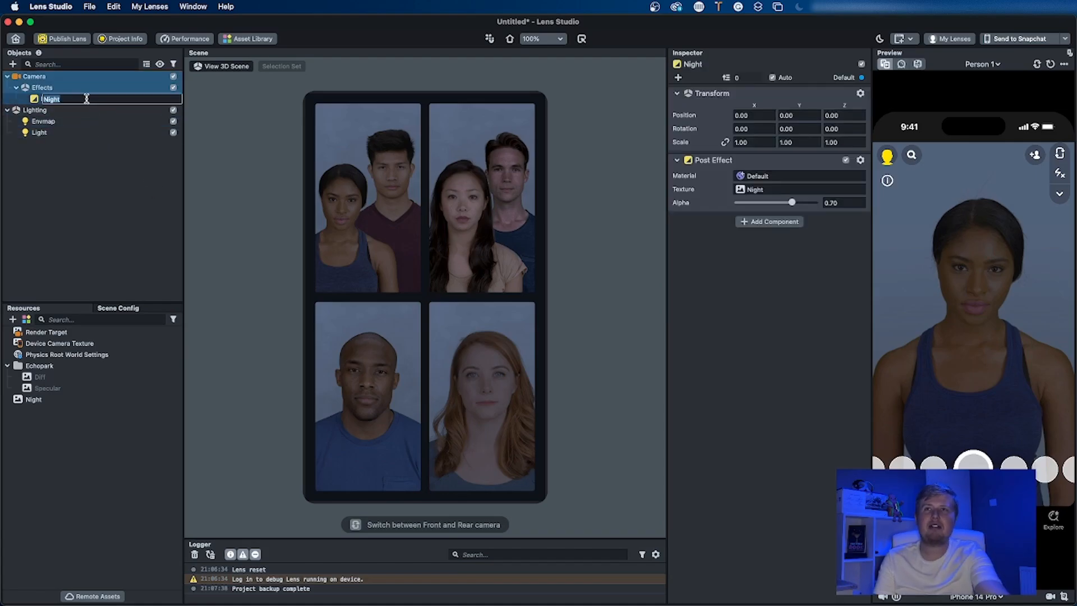
{"action": "key", "text": "Delete"}
{"action": "left_click", "coordinate": [35, 89]}
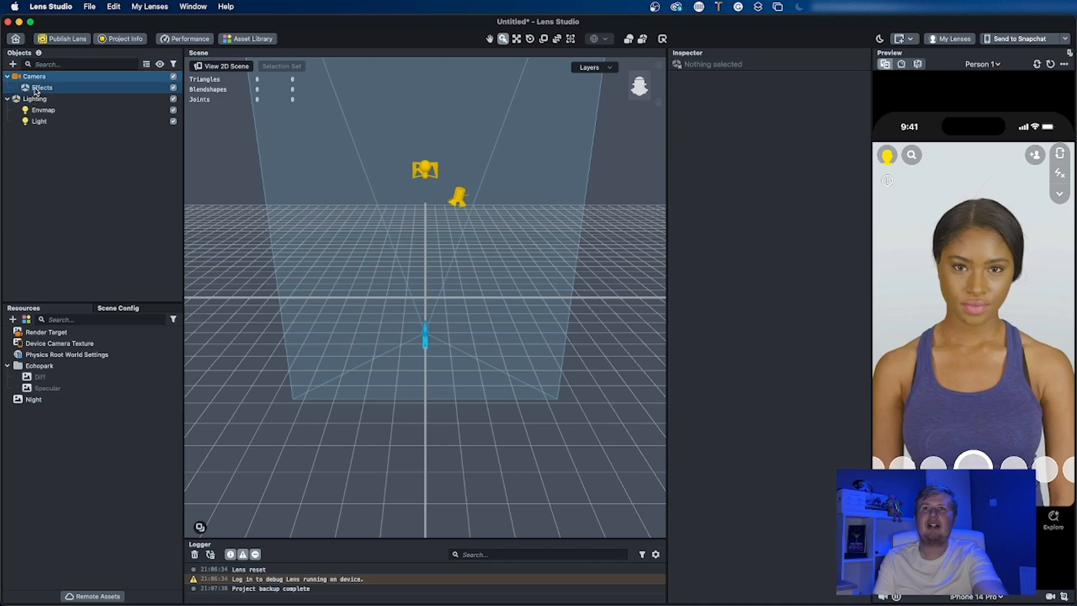
{"action": "key", "text": "Delete"}
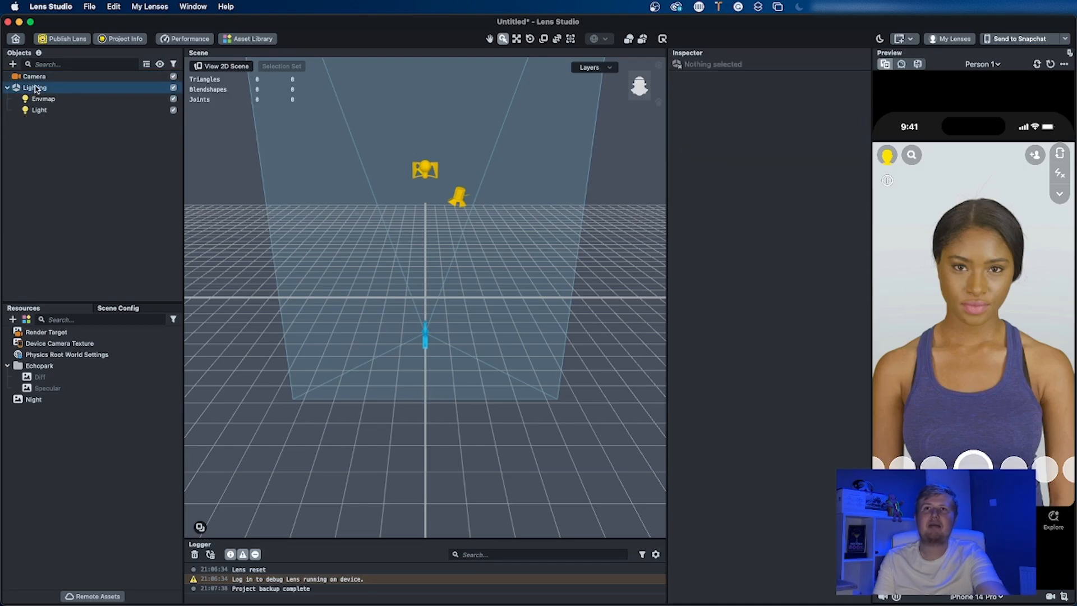
Add a BW color correction effect to the scene at an Alpha of 1.00
{"action": "left_click", "coordinate": [12, 64]}
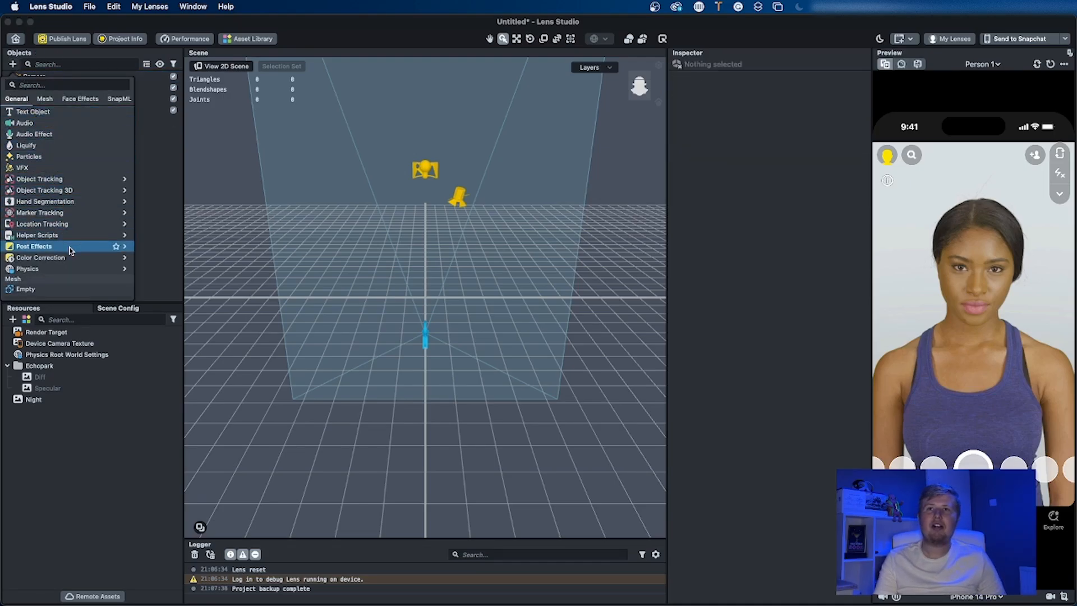
{"action": "mouse_move", "coordinate": [102, 252]}
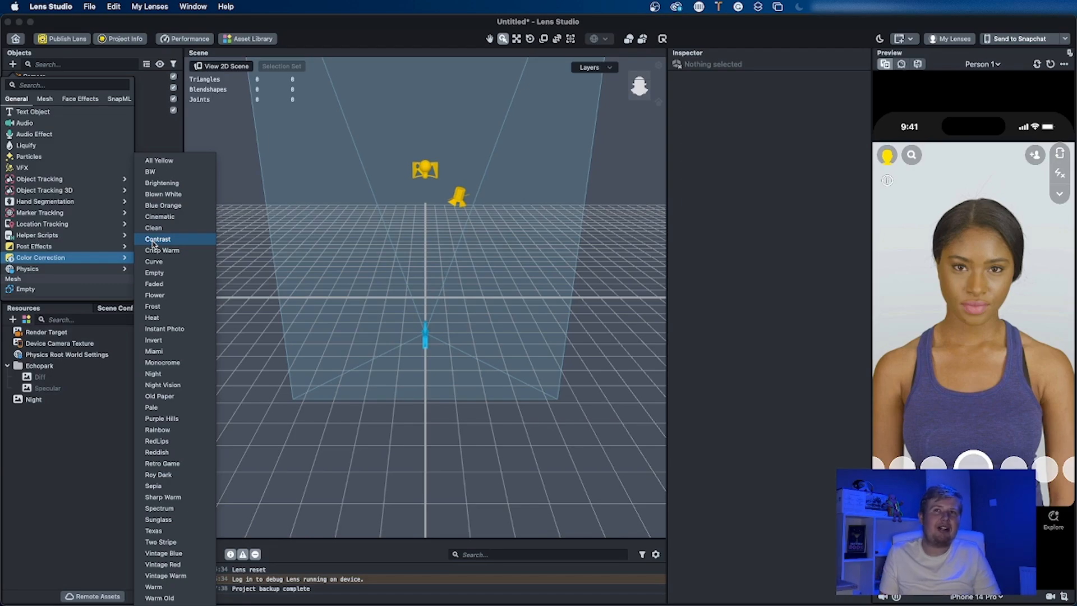
{"action": "left_click", "coordinate": [173, 178]}
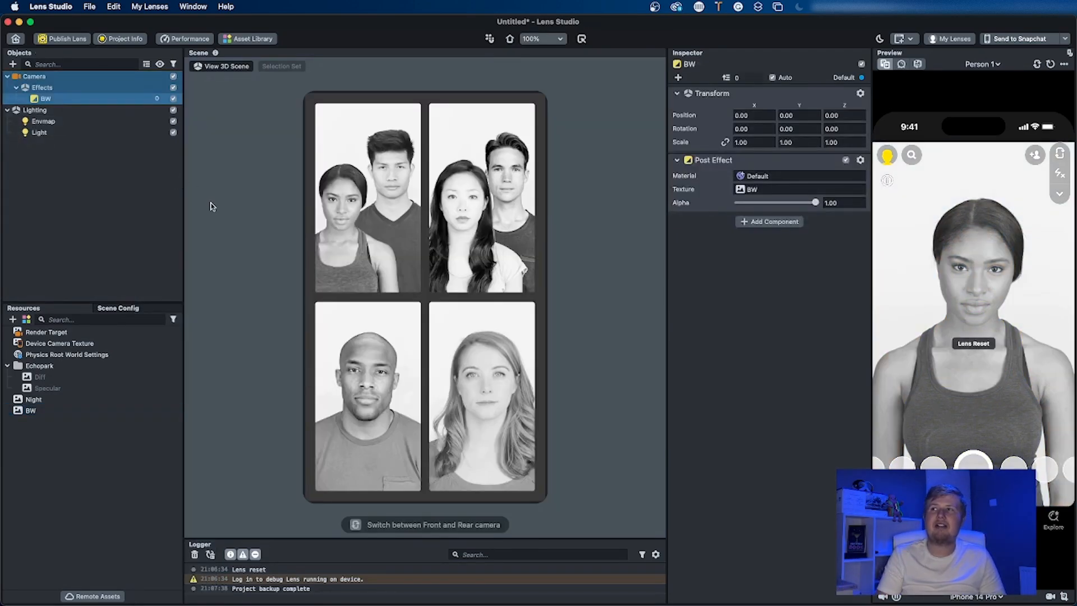
{"action": "mouse_move", "coordinate": [815, 203]}
{"action": "left_mouse_down"}
{"action": "mouse_move", "coordinate": [764, 209]}
{"action": "mouse_move", "coordinate": [833, 204]}
{"action": "left_mouse_up"}
Replace the BW effect and its Effects parent with a Purple Hills color correction, and lower its Alpha to 0.43
{"action": "left_click", "coordinate": [37, 88]}
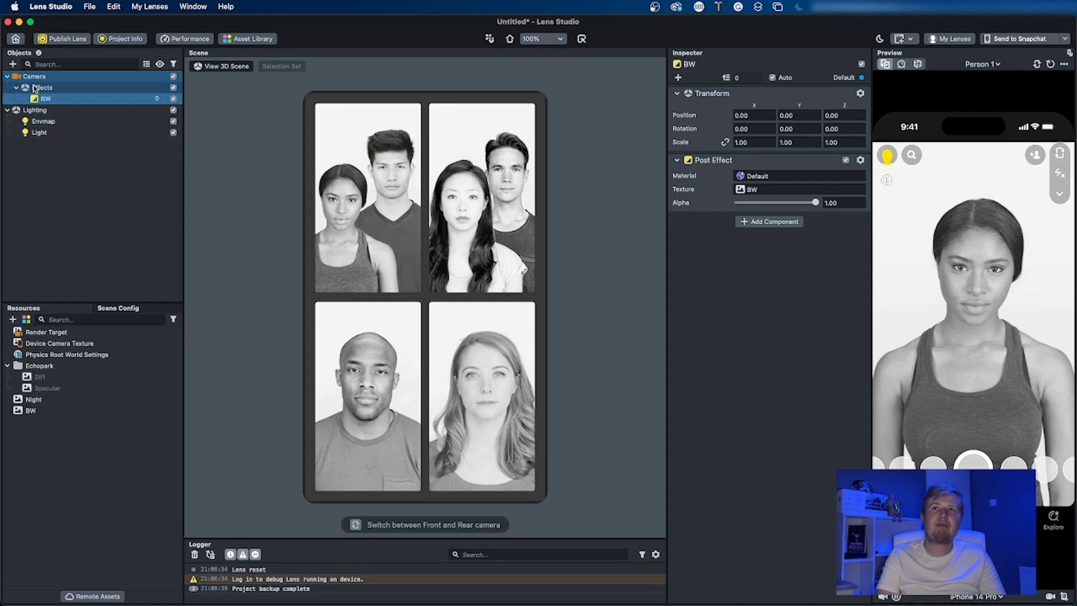
{"action": "key", "text": "Delete"}
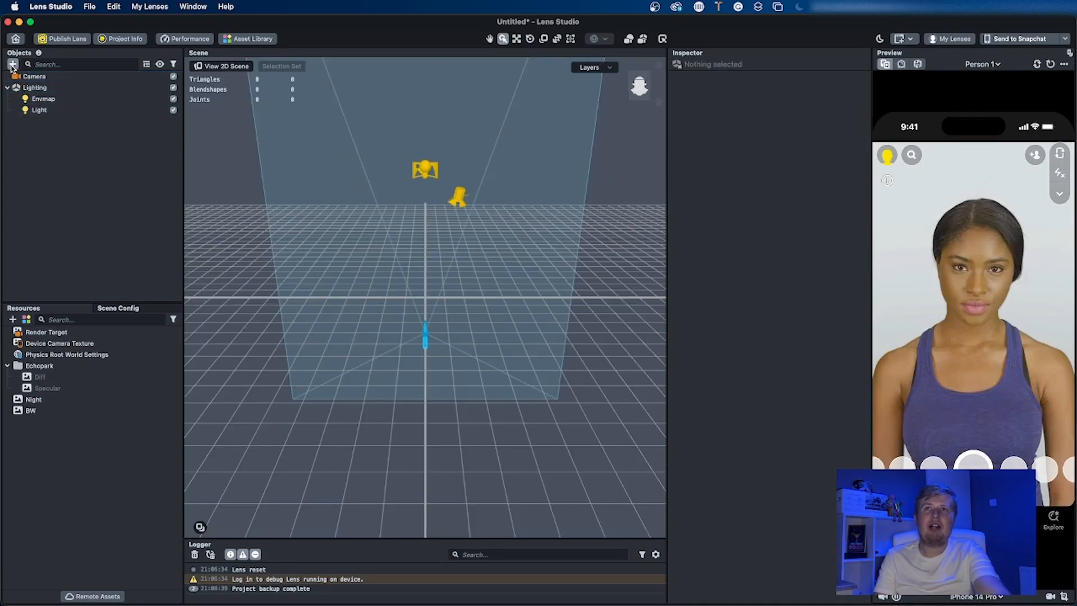
{"action": "left_click", "coordinate": [12, 64]}
{"action": "mouse_move", "coordinate": [61, 245]}
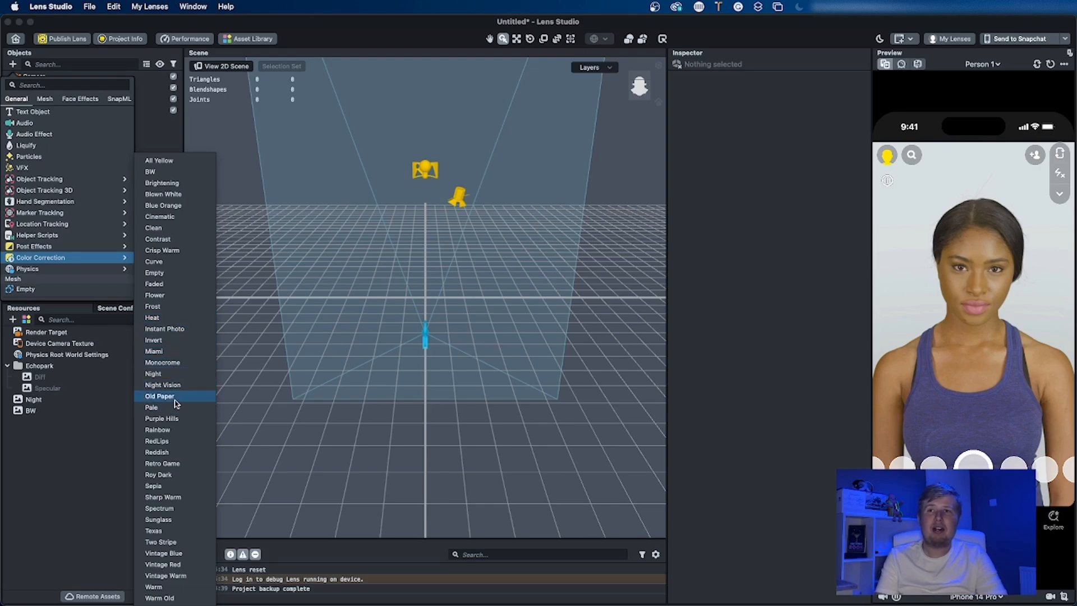
{"action": "left_click", "coordinate": [176, 424]}
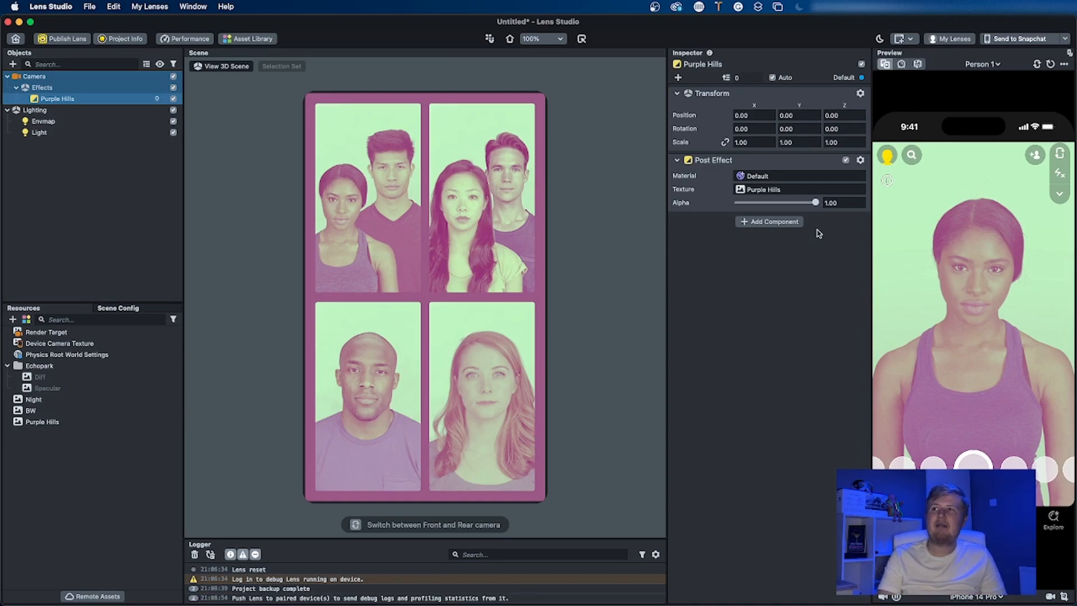
{"action": "left_click_drag", "start_coordinate": [815, 203], "coordinate": [772, 210]}
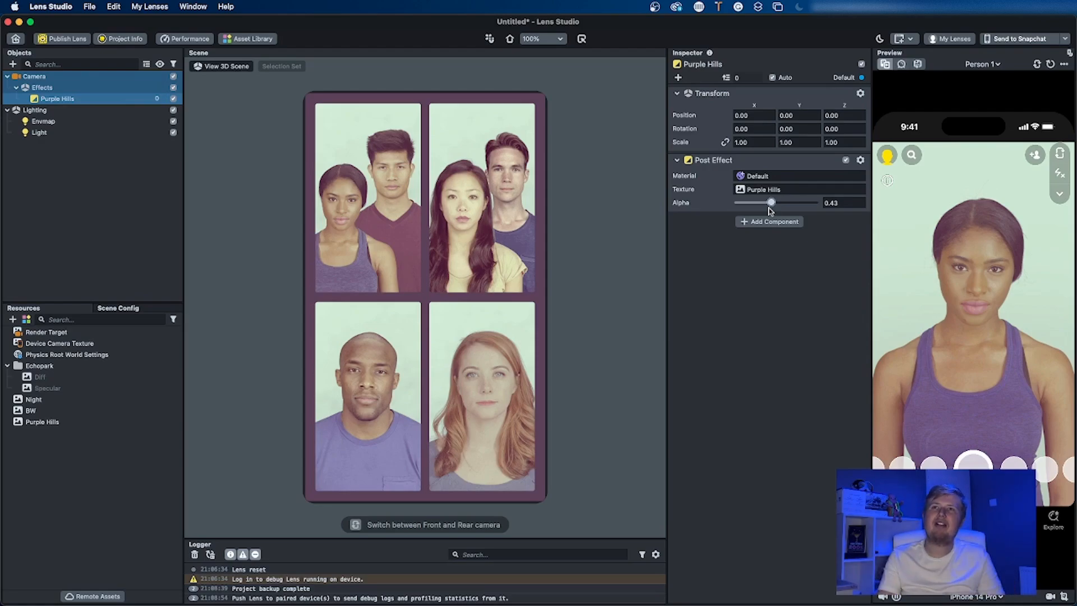
Replace the Purple Hills effect and its Effects parent with a Crisp Warm color correction
{"action": "double_click", "coordinate": [53, 100]}
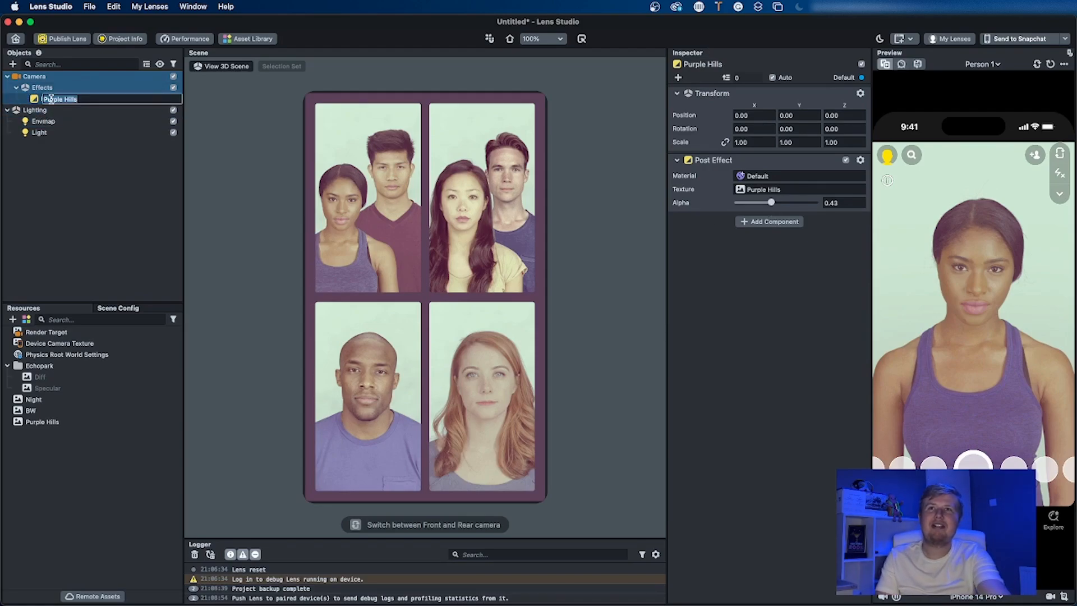
{"action": "left_click", "coordinate": [38, 90]}
{"action": "key", "text": "Delete"}
{"action": "left_click", "coordinate": [13, 64]}
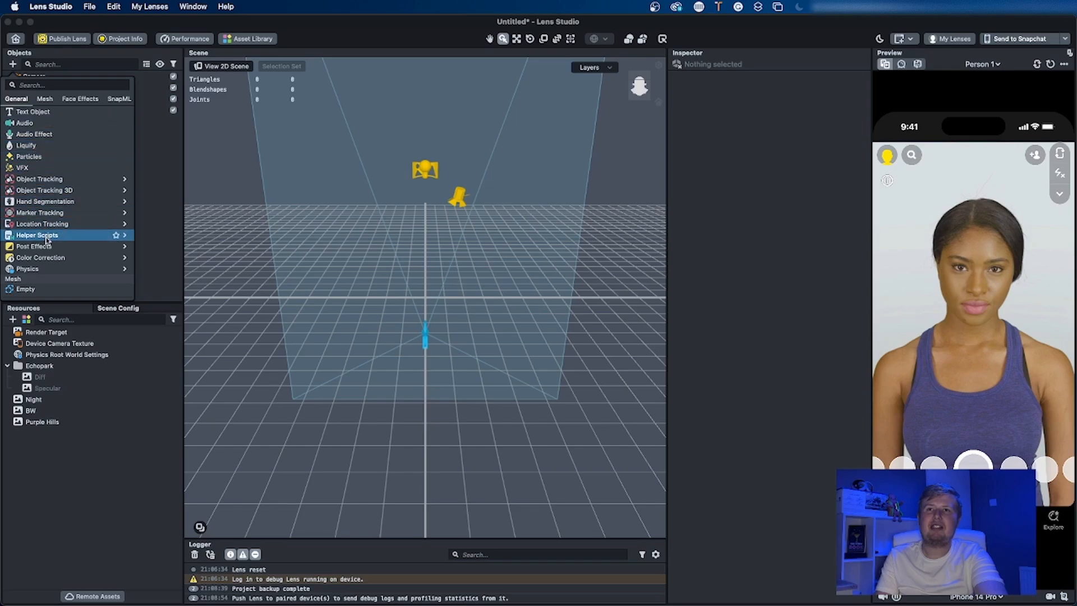
{"action": "mouse_move", "coordinate": [52, 249]}
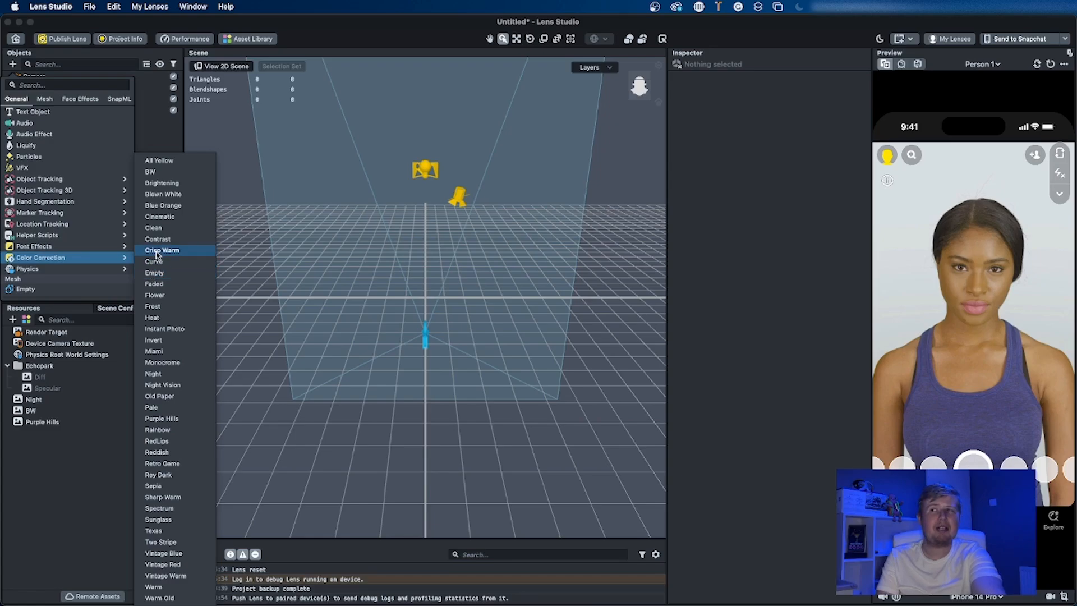
{"action": "left_click", "coordinate": [158, 251]}
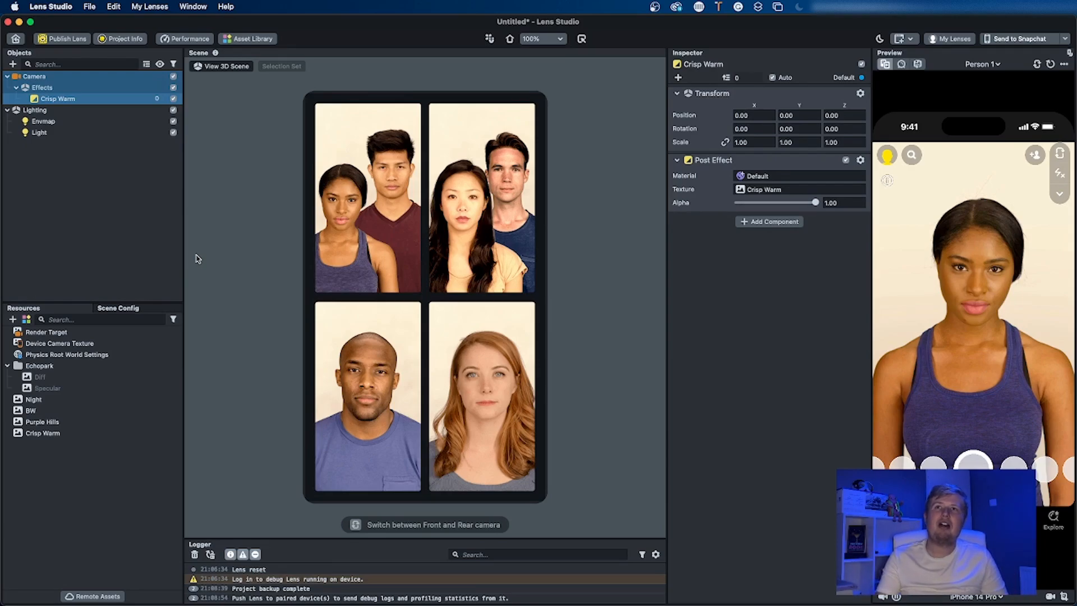
Delete the Crisp Warm effect from the Effects object
{"action": "double_click", "coordinate": [75, 100]}
{"action": "left_click", "coordinate": [32, 99]}
{"action": "key", "text": "Delete"}
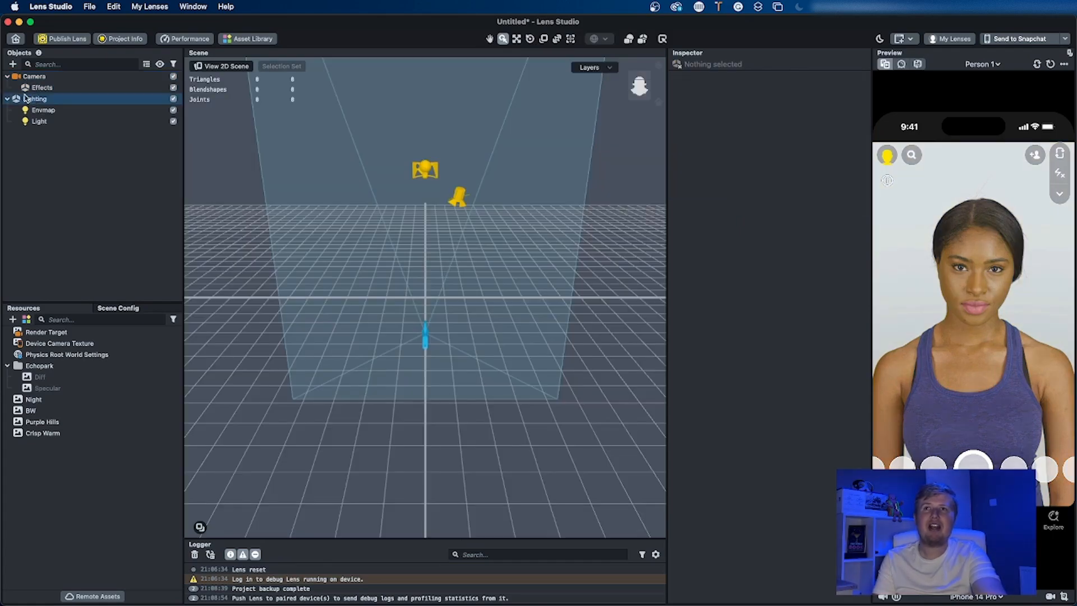
Add an Empty color correction effect to the scene
{"action": "left_click", "coordinate": [16, 66]}
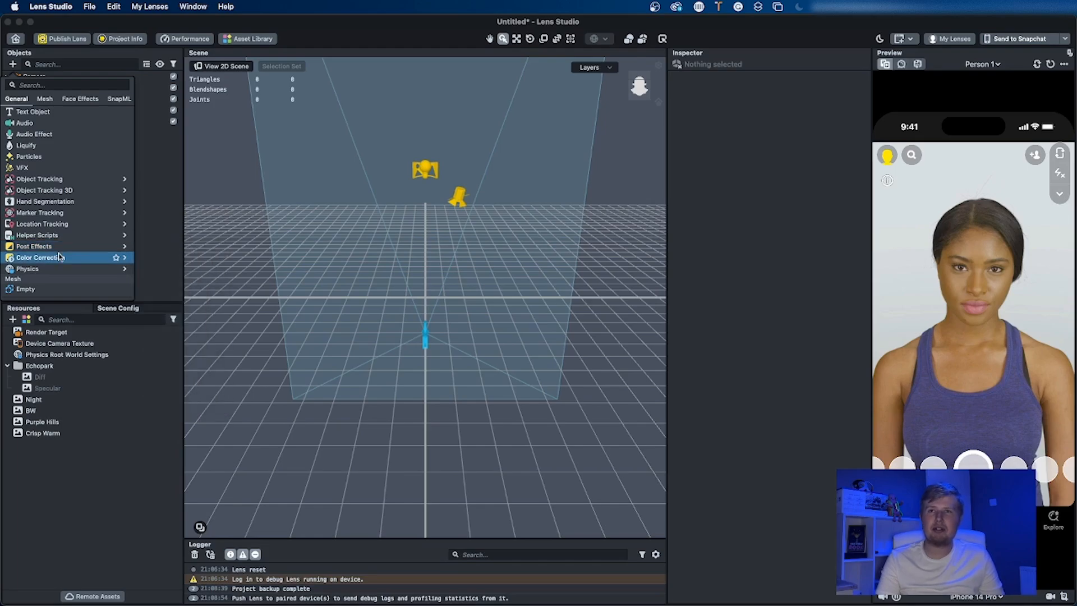
{"action": "mouse_move", "coordinate": [60, 257]}
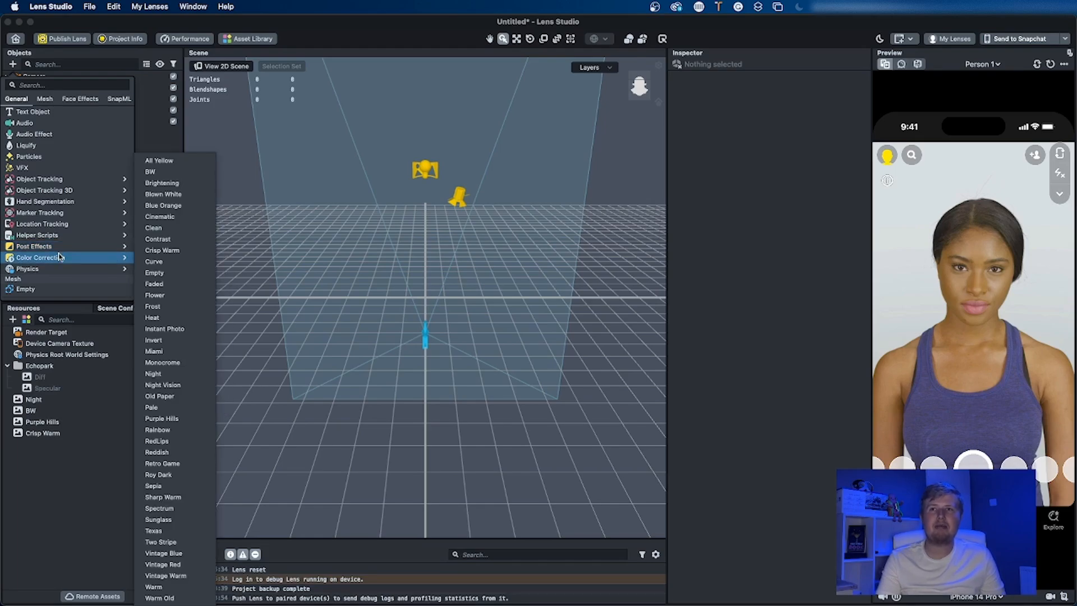
{"action": "left_click", "coordinate": [161, 273]}
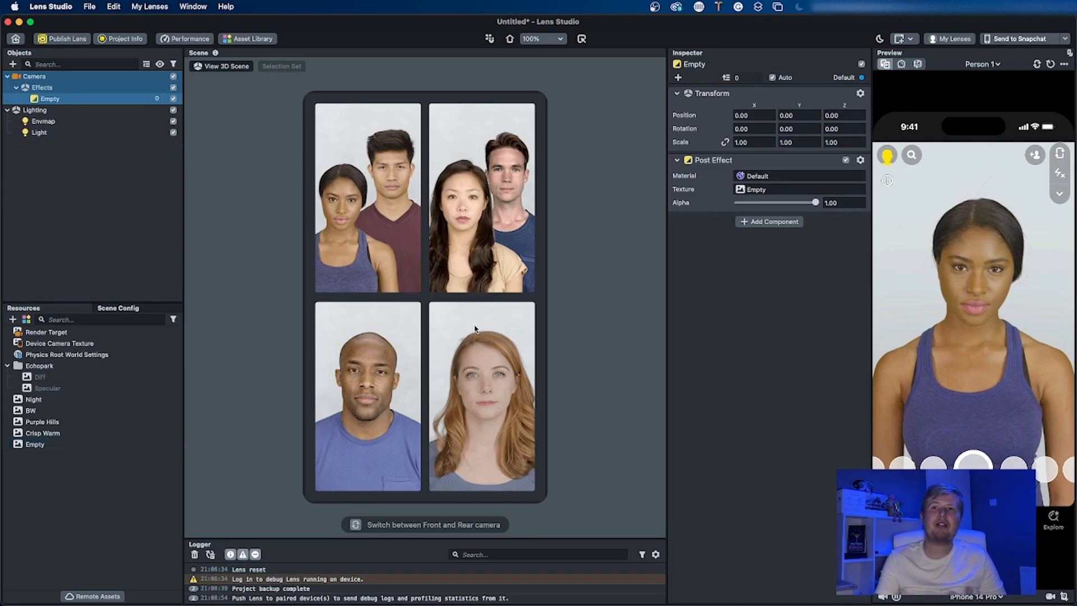
Inspect the Empty texture, and import the edited Empty-3 image from Finder into the project resources
{"action": "left_click", "coordinate": [32, 444]}
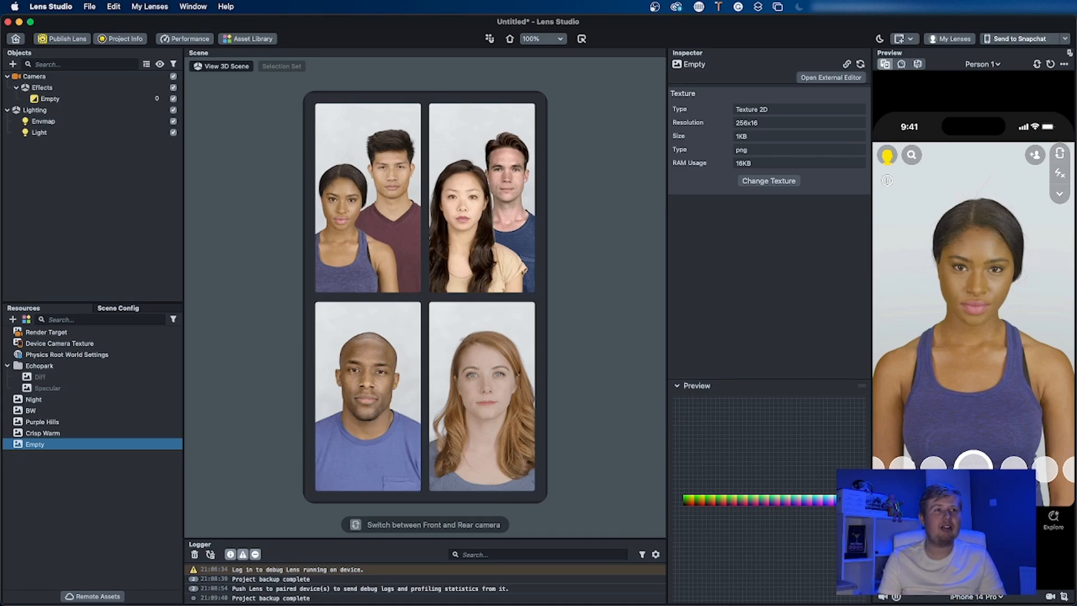
{"action": "left_click_drag", "start_coordinate": [0, 160], "coordinate": [0, 145]}
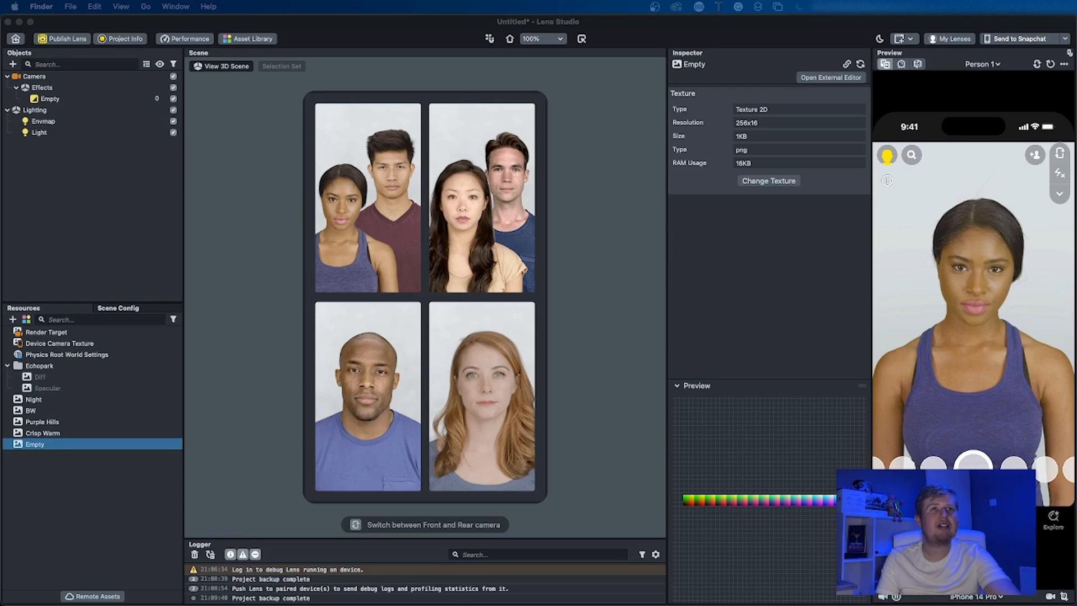
{"action": "left_click_drag", "start_coordinate": [0, 466], "coordinate": [31, 457]}
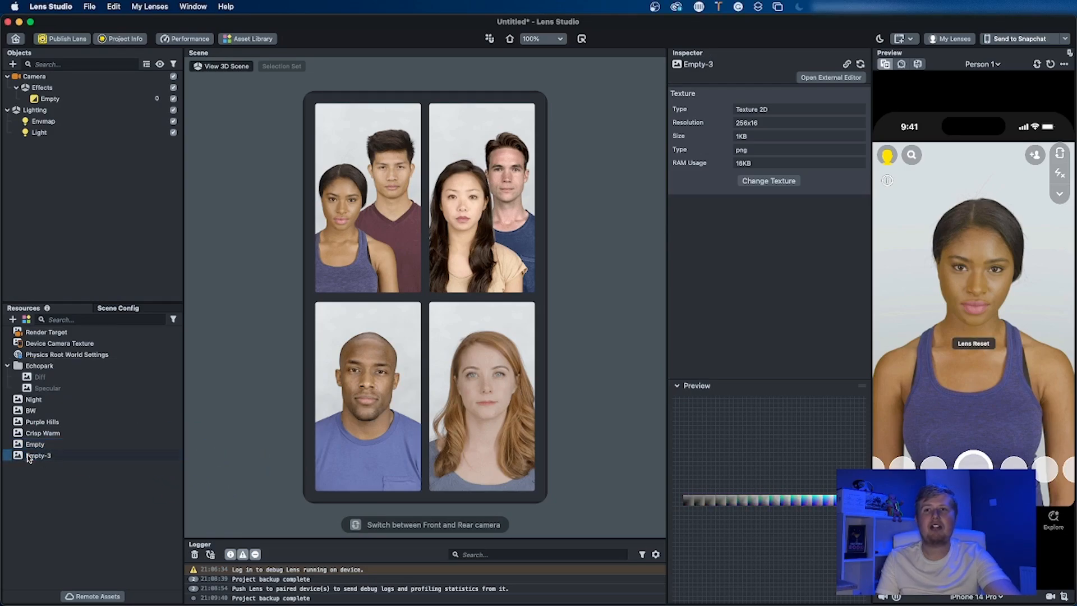
{"action": "left_click", "coordinate": [35, 456]}
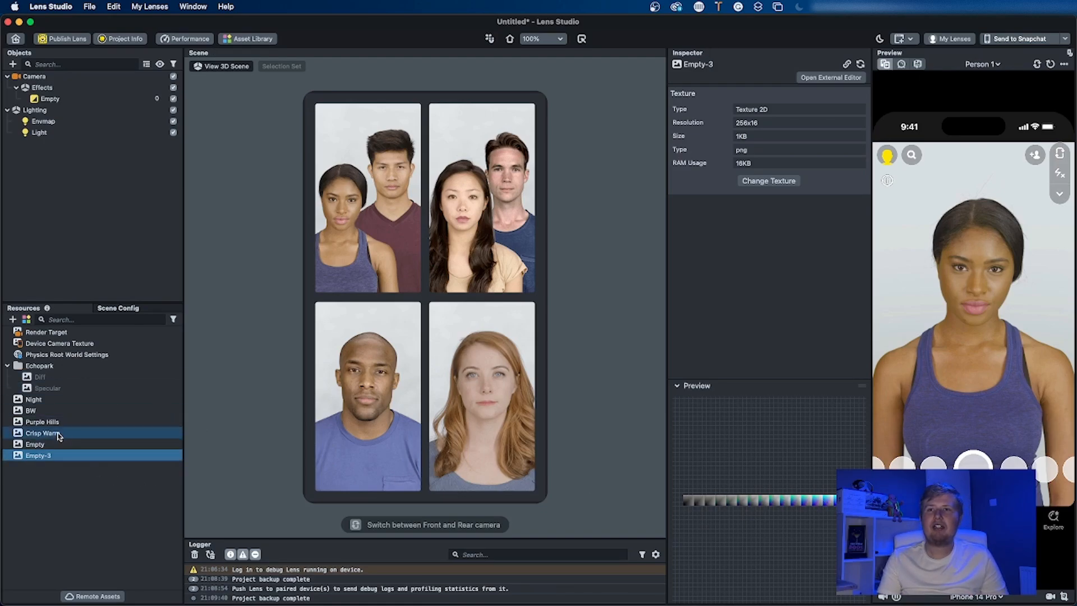
Try the Night texture on the Empty object's Post Effect
{"action": "left_click", "coordinate": [35, 400]}
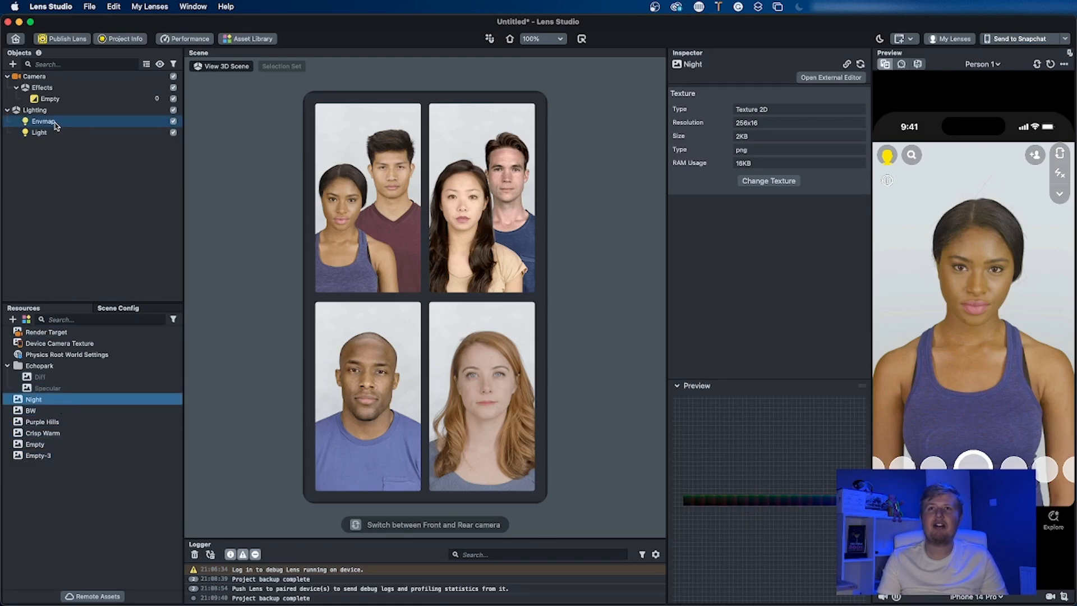
{"action": "left_click", "coordinate": [50, 100]}
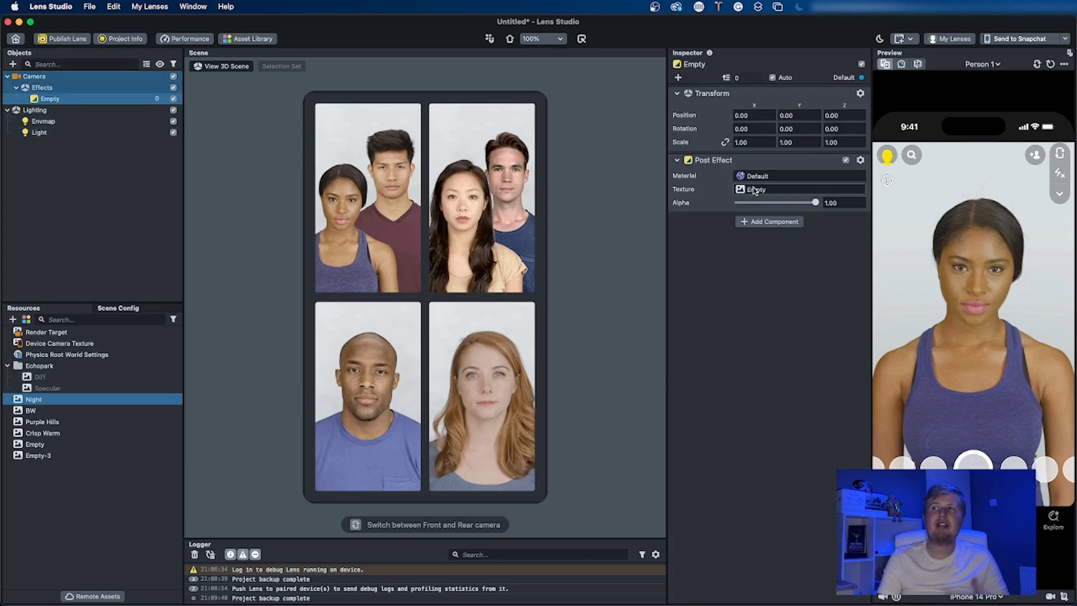
{"action": "left_click_drag", "start_coordinate": [38, 402], "coordinate": [820, 190]}
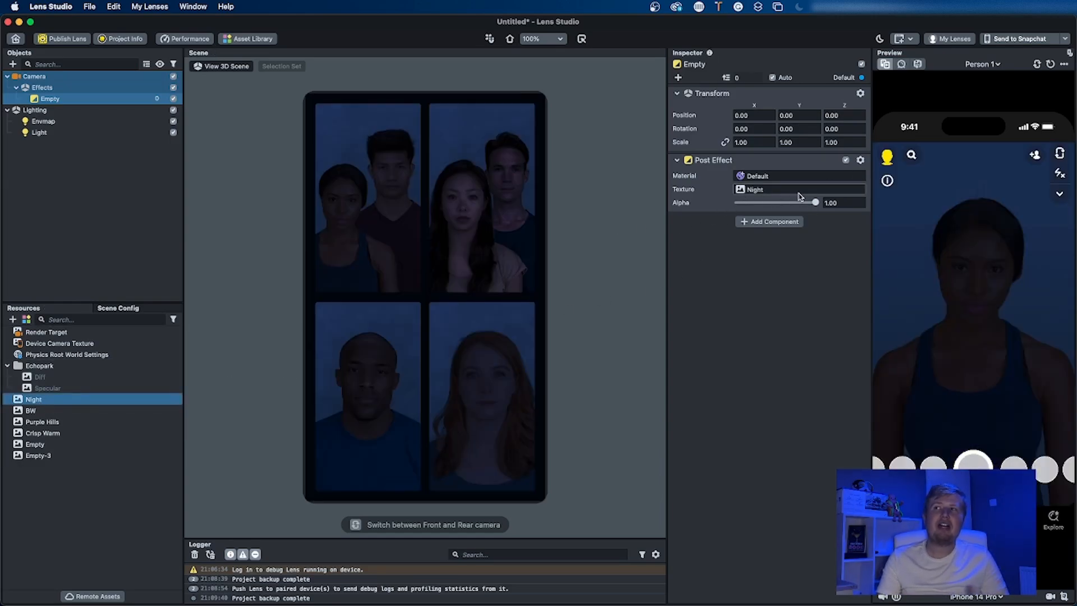
Rename the imported Empty-3 texture as Just Blue
{"action": "left_click", "coordinate": [35, 459]}
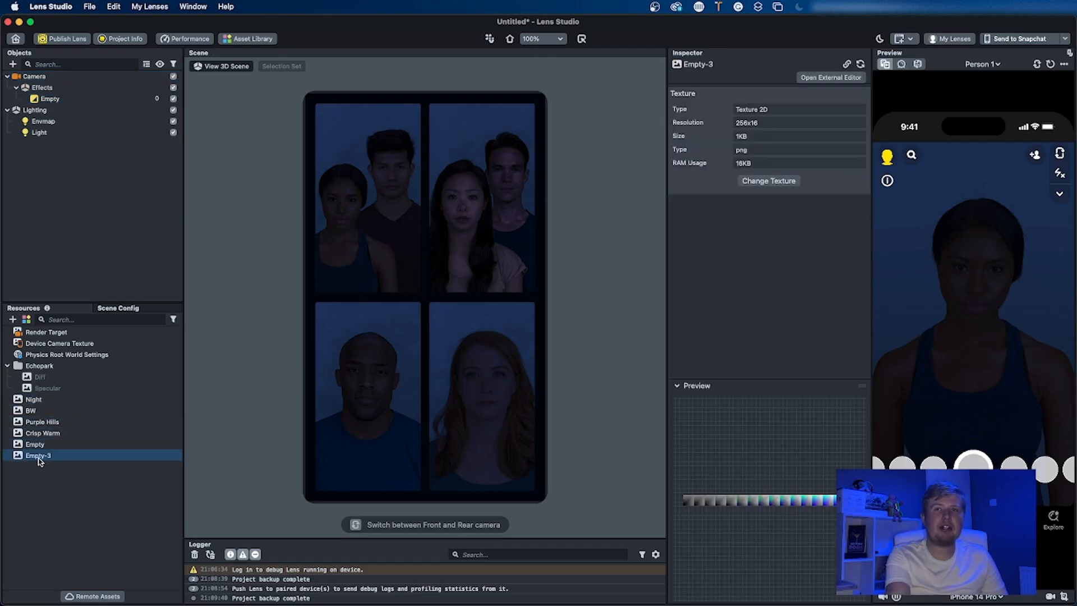
{"action": "left_click", "coordinate": [38, 459]}
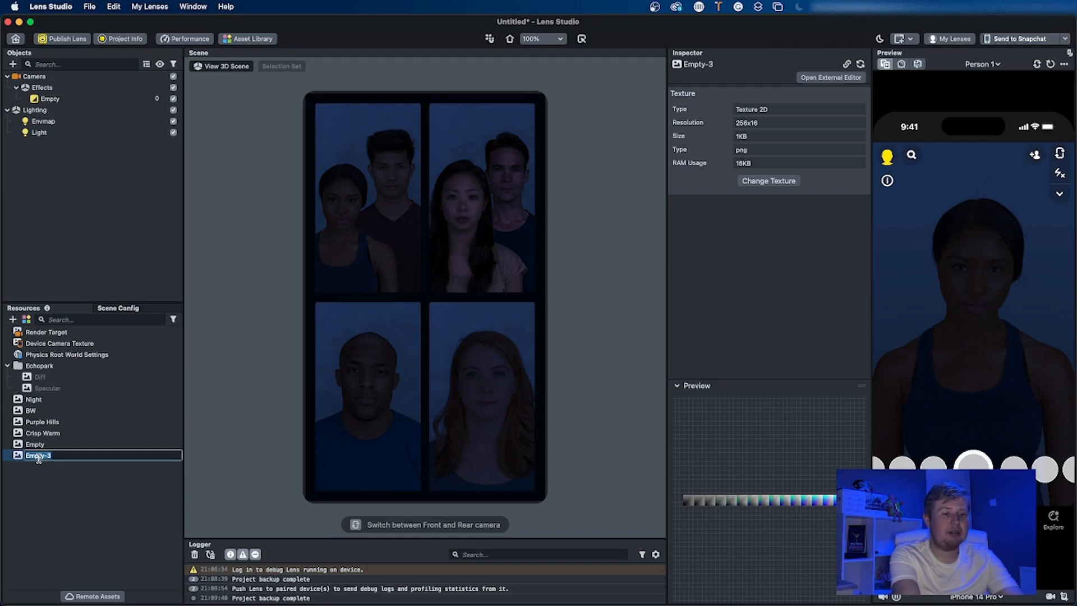
{"action": "type", "text": "Just B"}
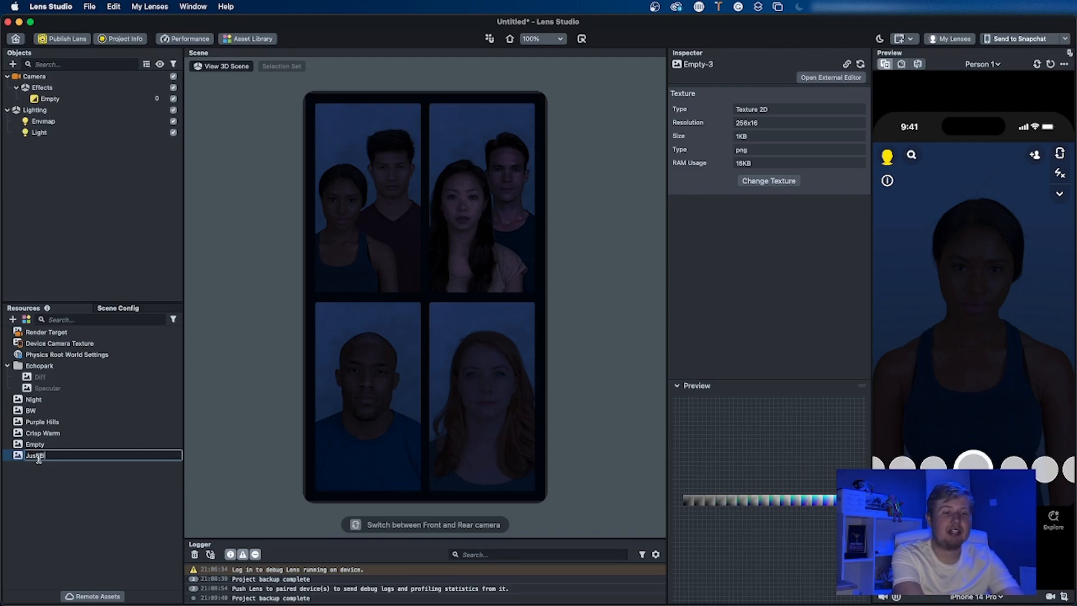
{"action": "type", "text": "lue"}
{"action": "left_click", "coordinate": [40, 477]}
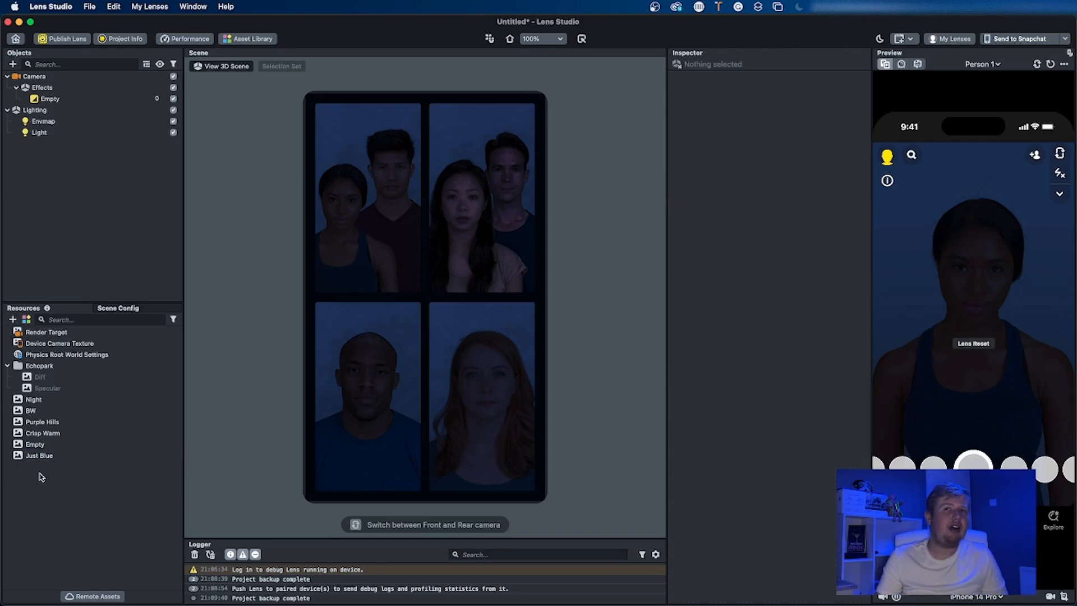
Assign the Just Blue texture to the Empty object's Post Effect
{"action": "left_click", "coordinate": [45, 456]}
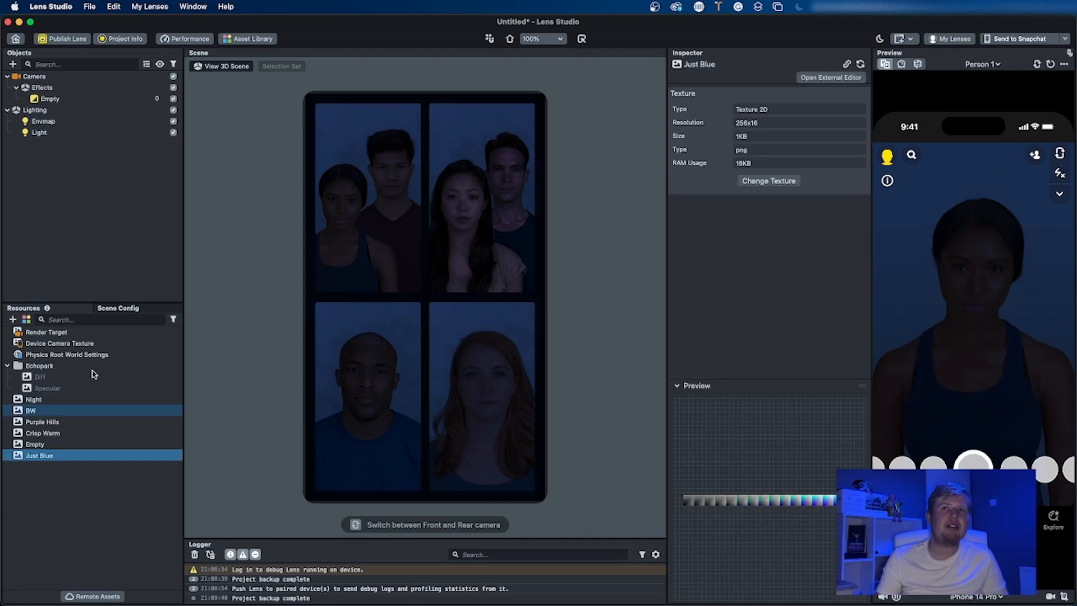
{"action": "left_click", "coordinate": [53, 99]}
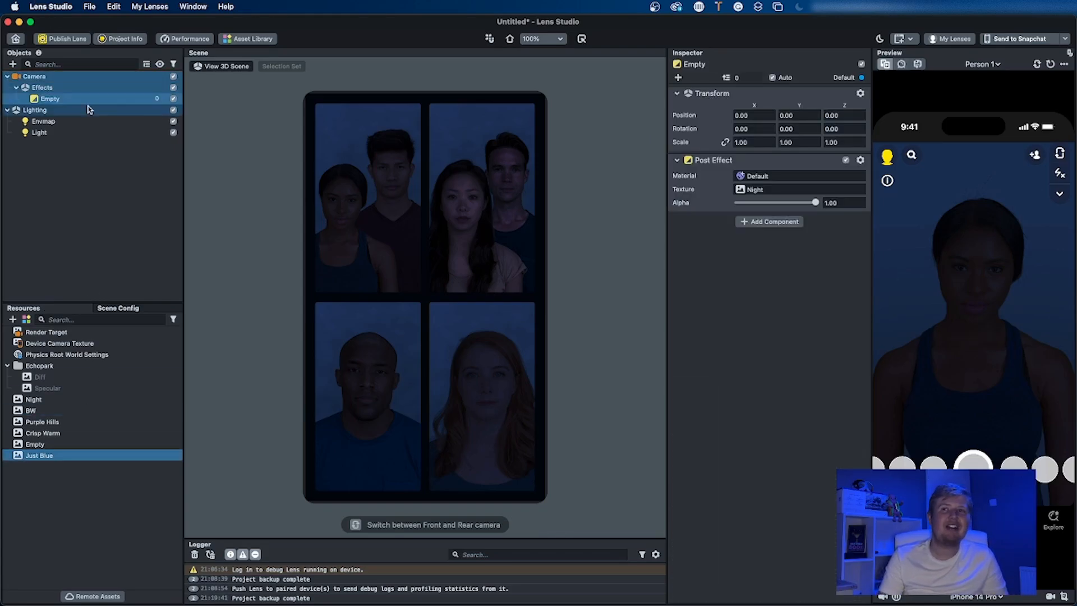
{"action": "left_click_drag", "start_coordinate": [39, 461], "coordinate": [760, 194]}
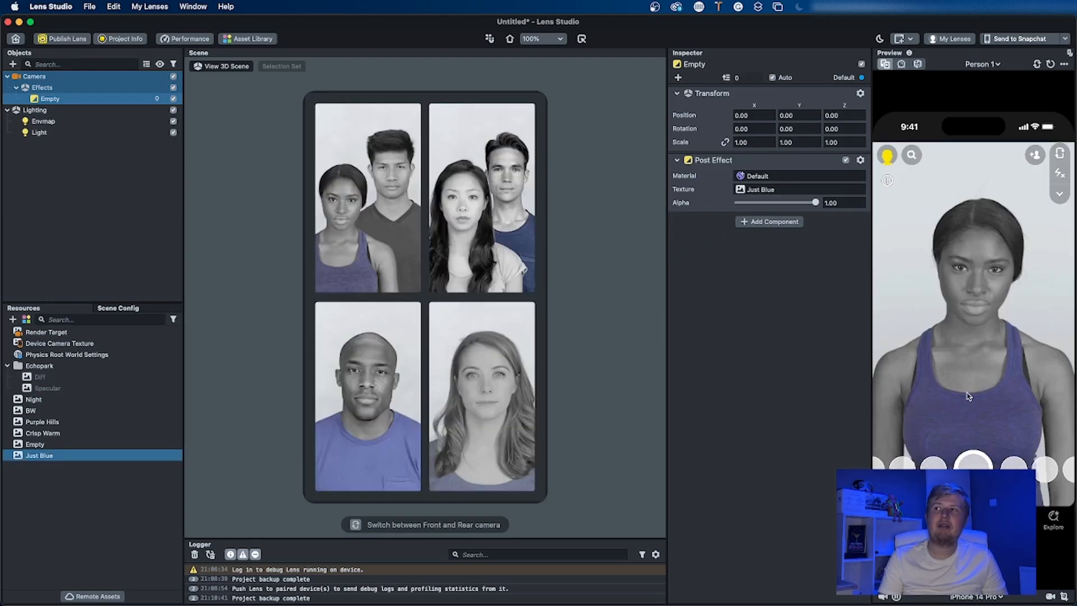
Preview the lens on the Screenshot 2023-11-19 image, and turn the Empty effect off and on to compare the colors
{"action": "left_click", "coordinate": [981, 65]}
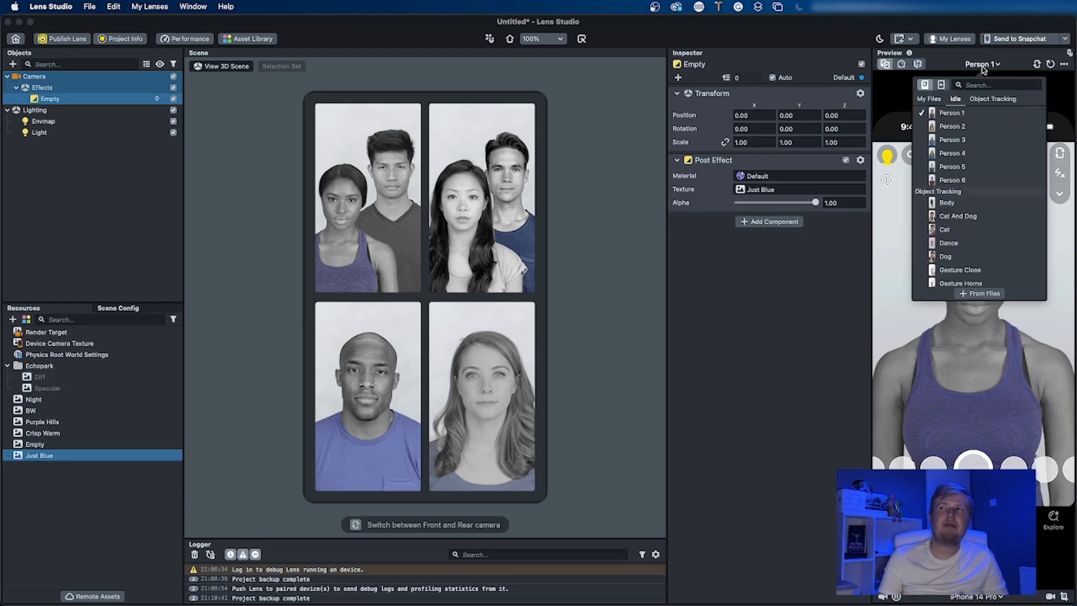
{"action": "scroll", "coordinate": [964, 127], "scroll_direction": "up", "scroll_amount": 1}
{"action": "scroll", "coordinate": [964, 127], "scroll_direction": "up", "scroll_amount": 4}
{"action": "left_click", "coordinate": [970, 135]}
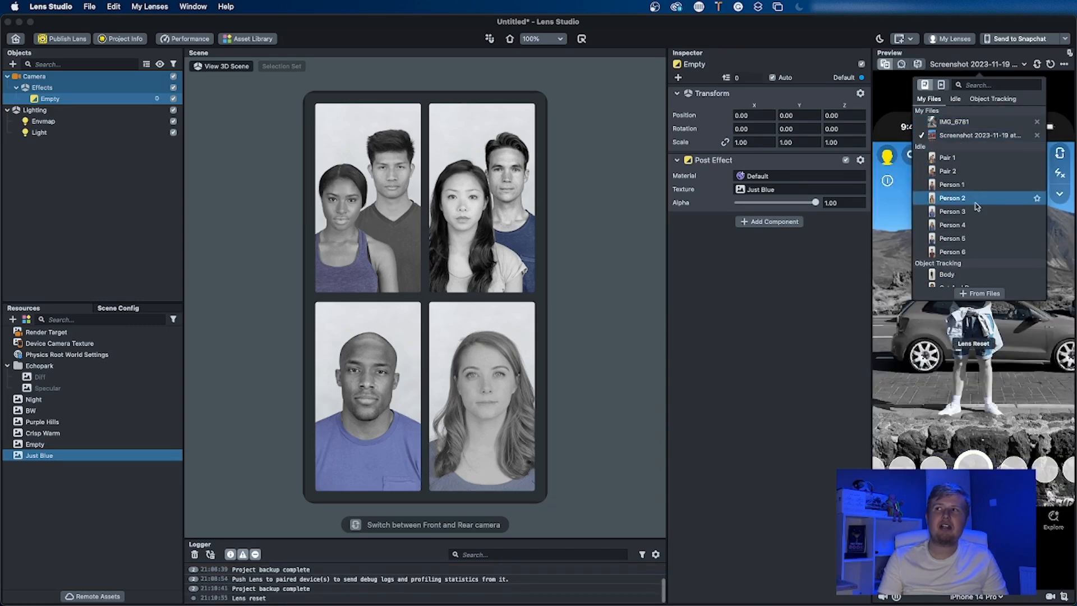
{"action": "left_click", "coordinate": [828, 292]}
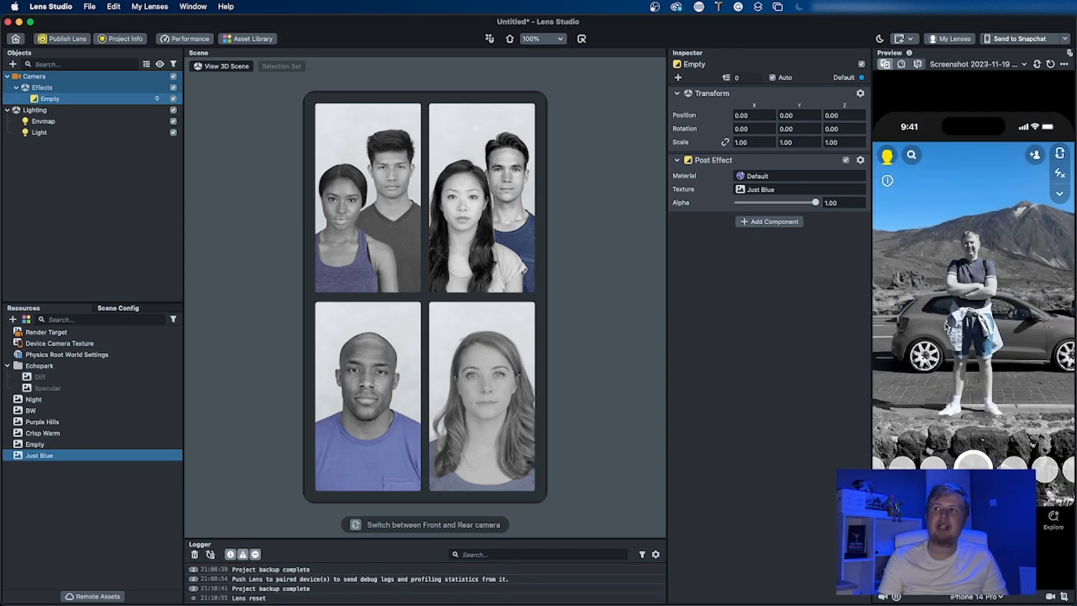
{"action": "left_click", "coordinate": [173, 99]}
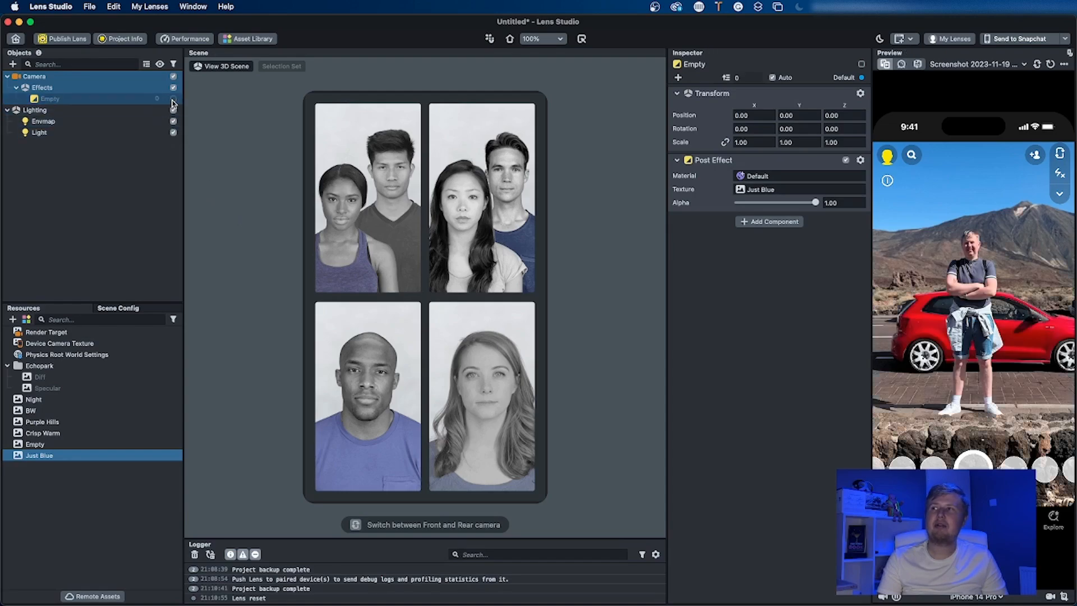
{"action": "left_click", "coordinate": [173, 99]}
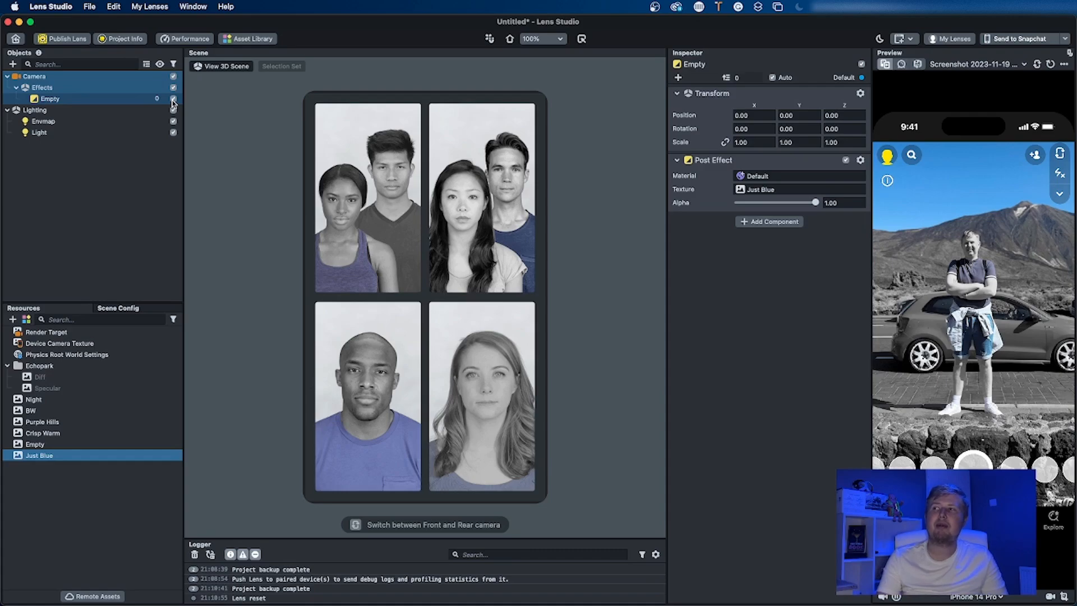
Preview the lens on the IMG_6781 image, and compare it with the Empty effect off and on at an Alpha of 1.00
{"action": "left_click", "coordinate": [964, 66]}
{"action": "left_click", "coordinate": [954, 121]}
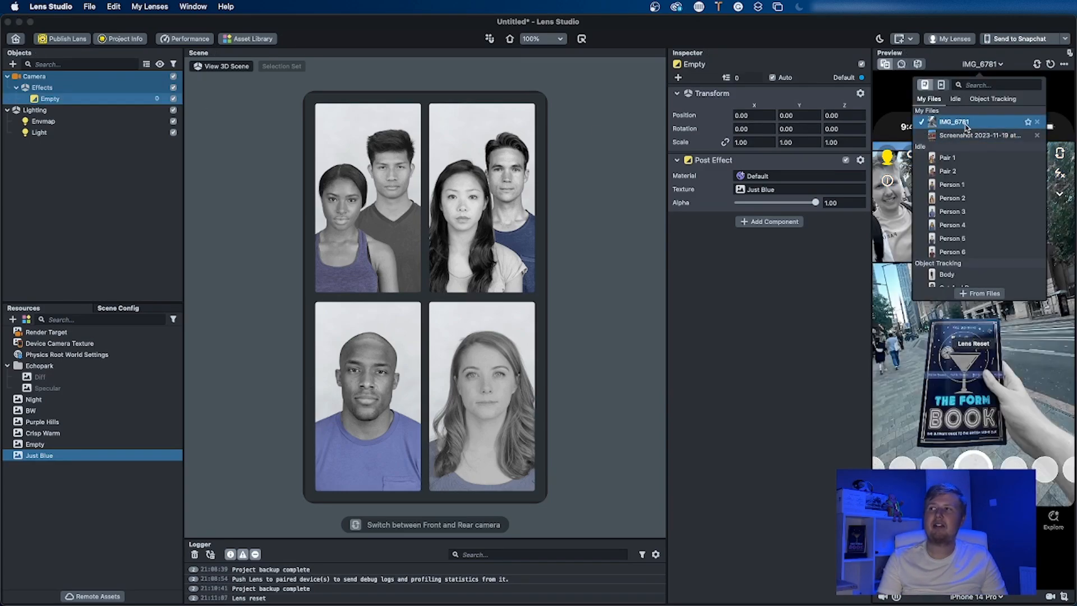
{"action": "left_click", "coordinate": [807, 270]}
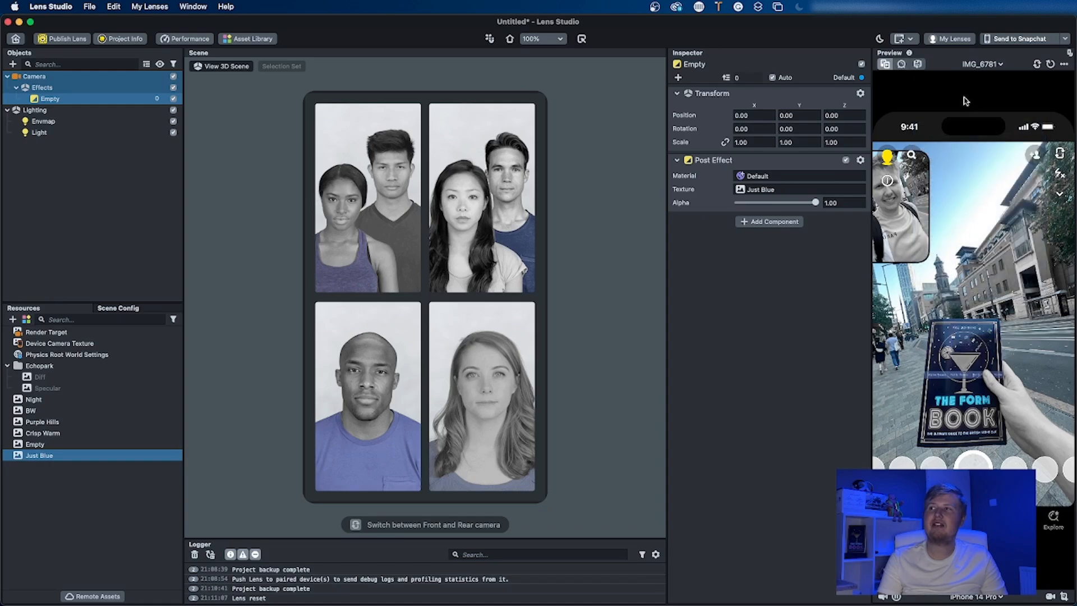
{"action": "left_click", "coordinate": [173, 99]}
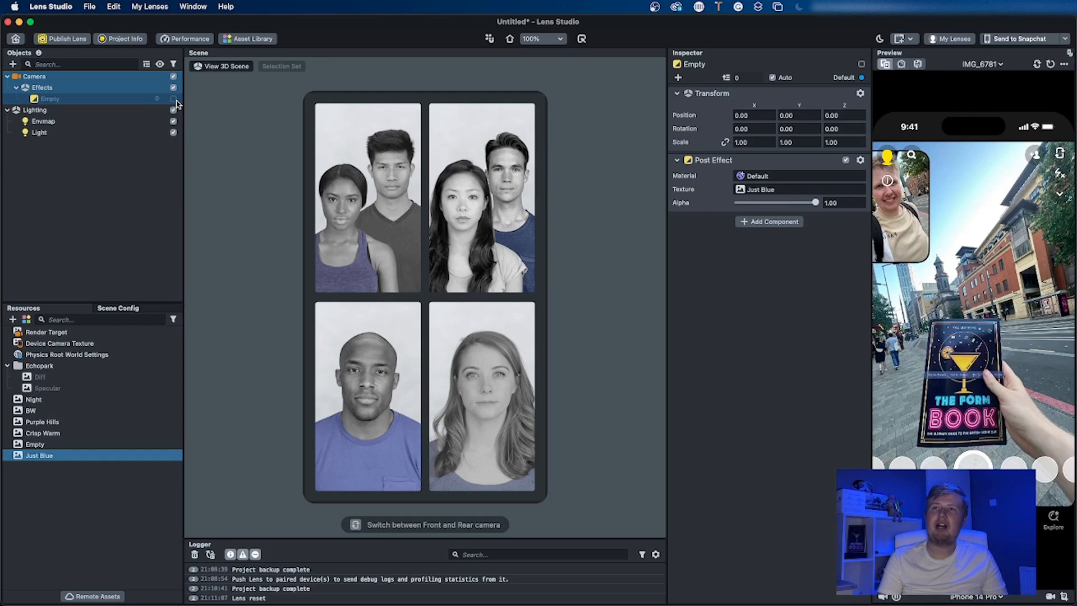
{"action": "left_click", "coordinate": [174, 100]}
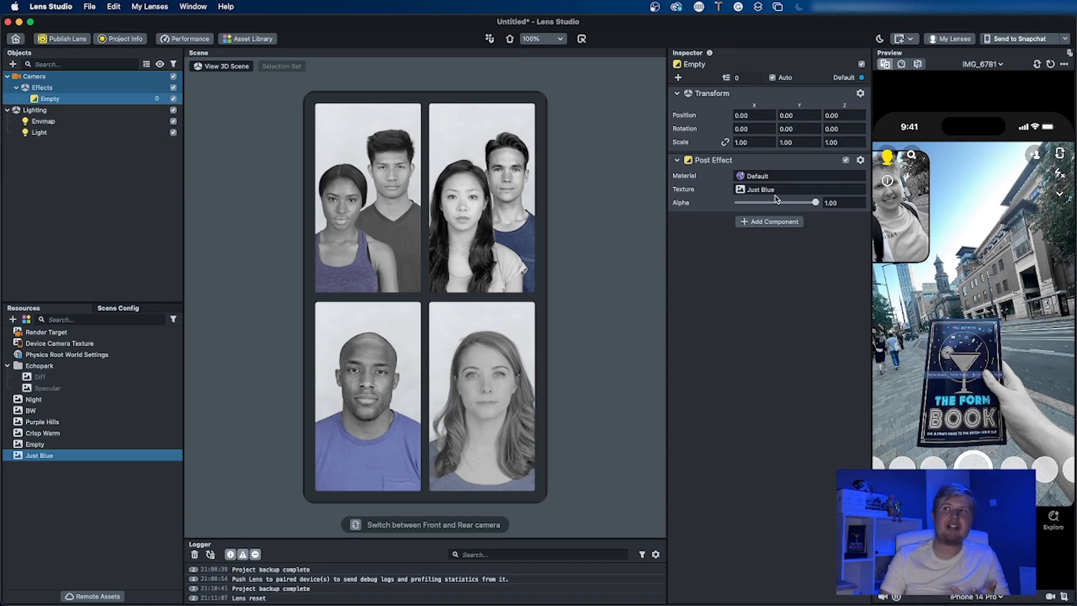
{"action": "mouse_move", "coordinate": [815, 203]}
{"action": "left_mouse_down"}
{"action": "mouse_move", "coordinate": [786, 203]}
{"action": "mouse_move", "coordinate": [827, 204]}
{"action": "left_mouse_up"}
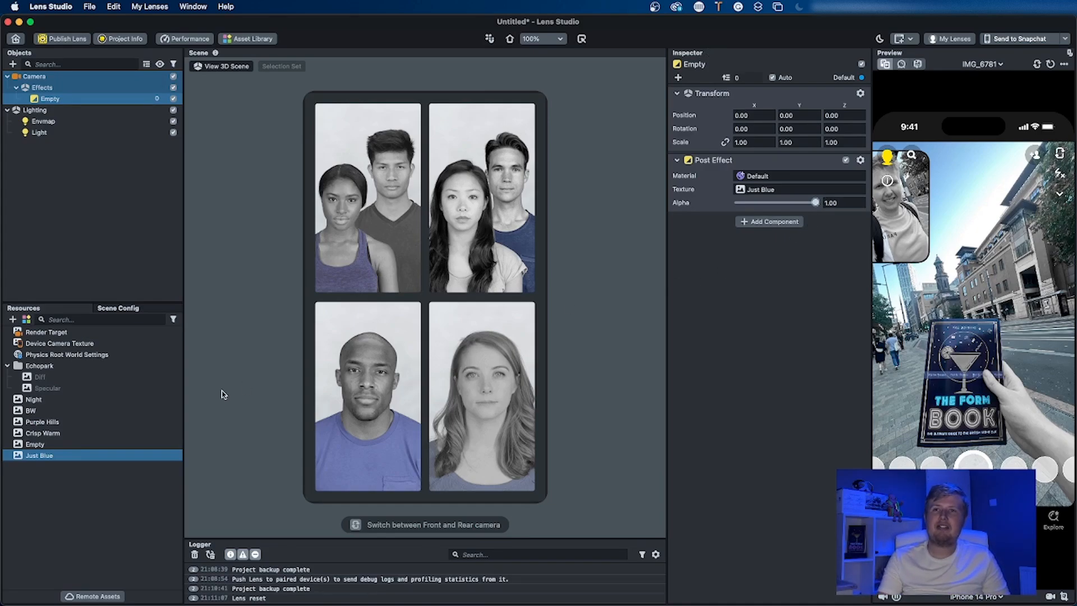
Open the Empty texture in the external editor to view the Empty.png color strip, and close it
{"action": "left_click", "coordinate": [151, 444]}
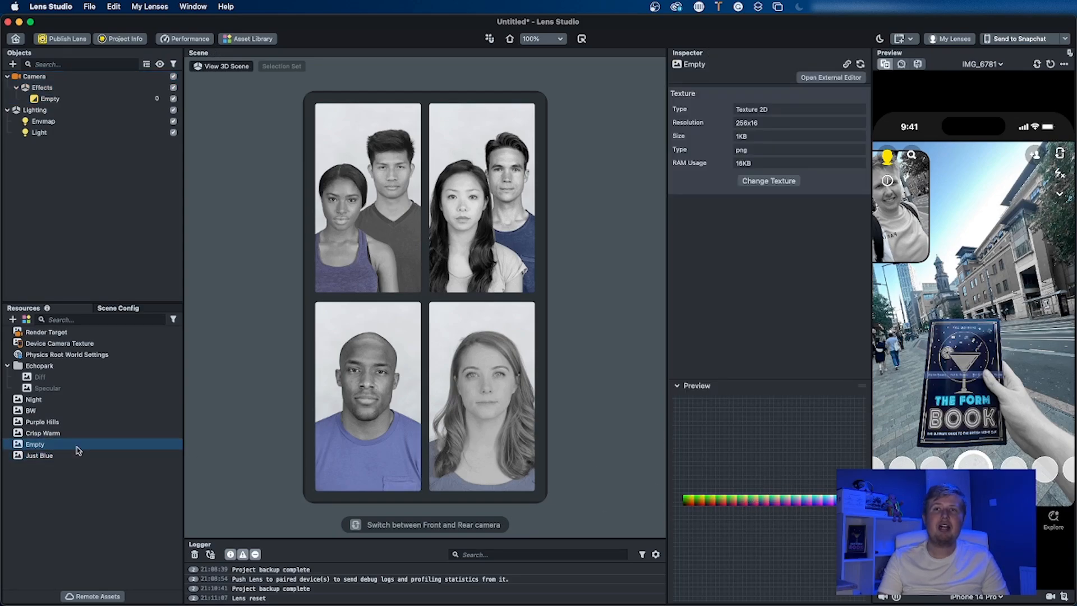
{"action": "right_click", "coordinate": [41, 447]}
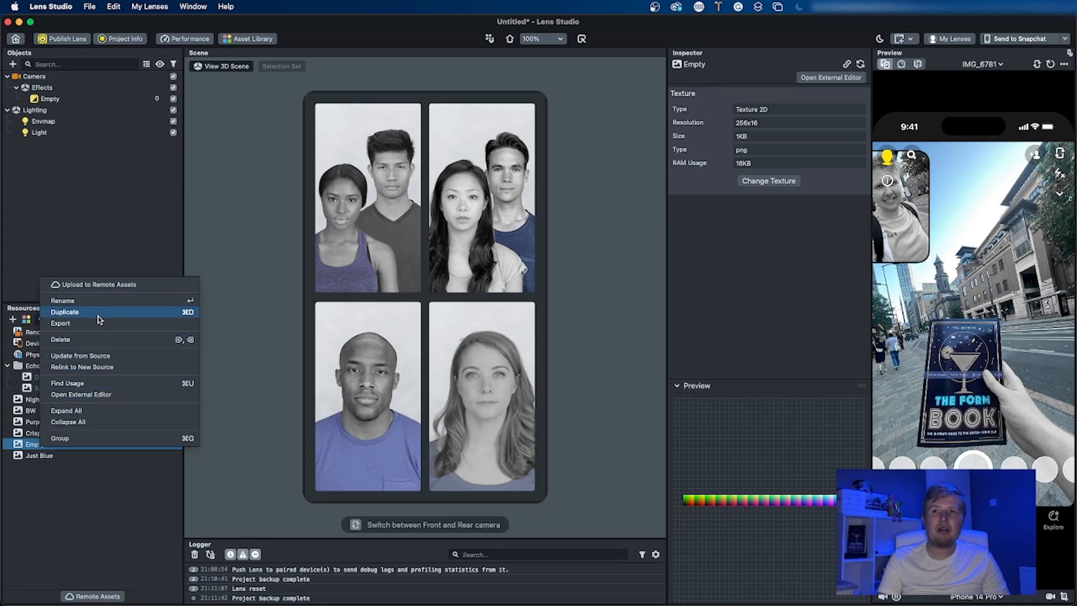
{"action": "left_click", "coordinate": [98, 395]}
{"action": "left_click", "coordinate": [623, 321]}
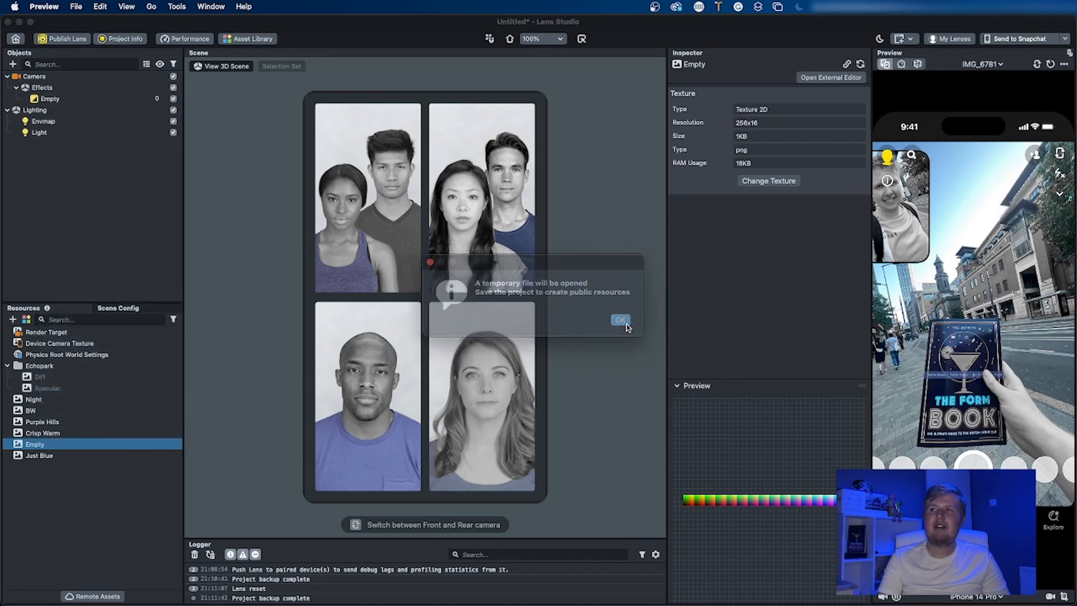
{"action": "left_click_drag", "start_coordinate": [112, 37], "coordinate": [317, 206]}
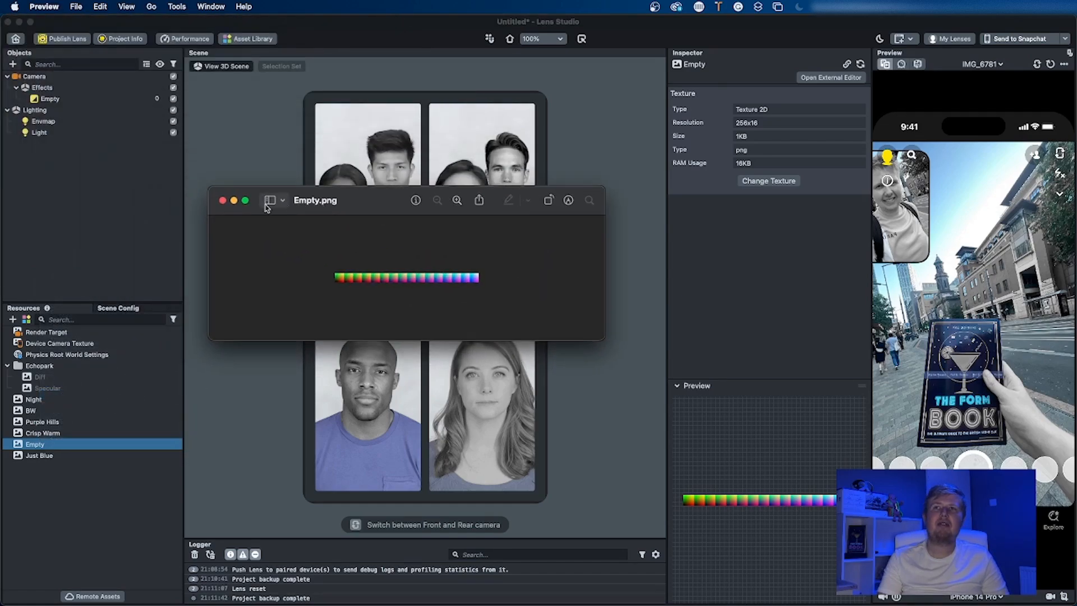
{"action": "left_click", "coordinate": [223, 201]}
Try to export the Empty texture to the Downloads folder under the name Empty
{"action": "right_click", "coordinate": [34, 446]}
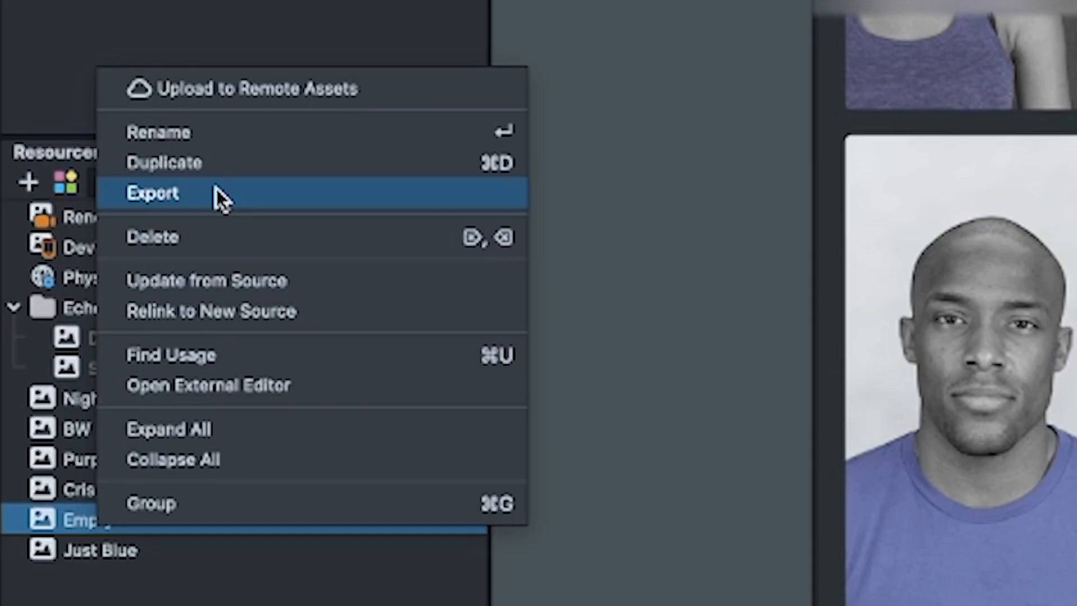
{"action": "left_click", "coordinate": [82, 321]}
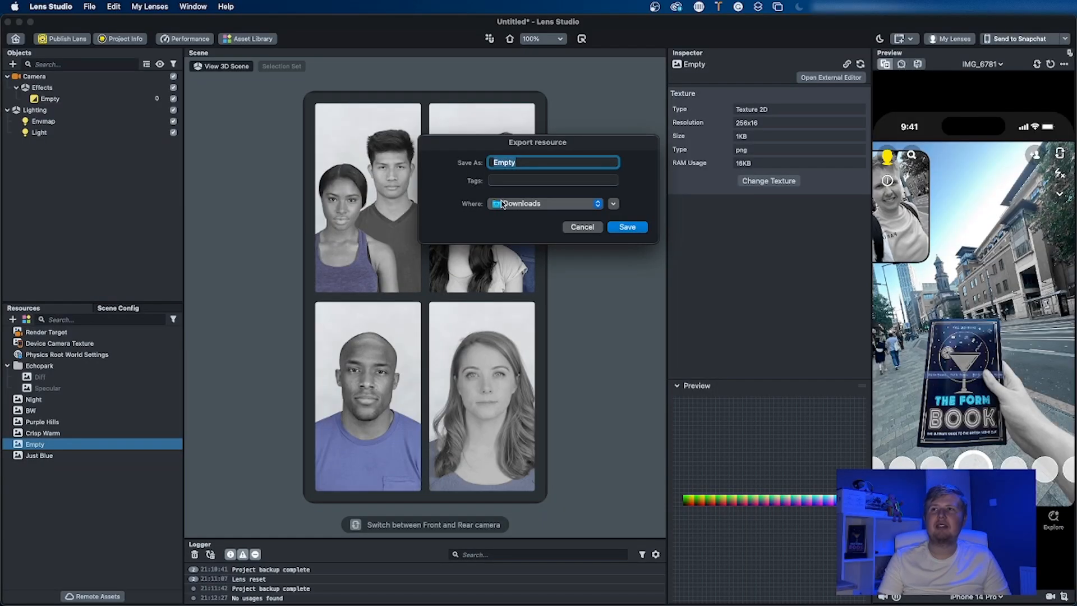
{"action": "left_click", "coordinate": [626, 227]}
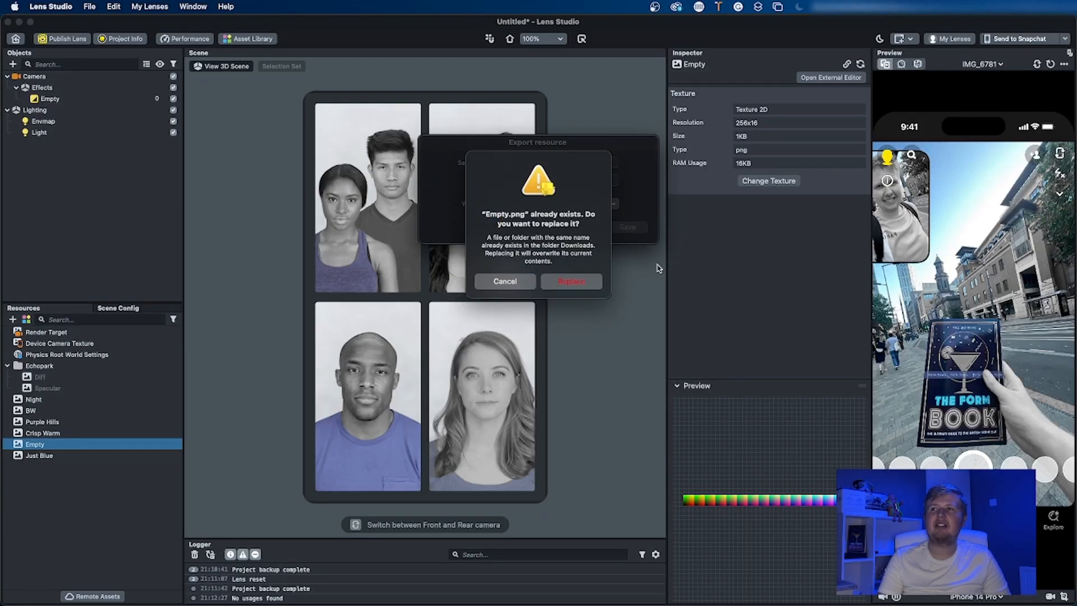
{"action": "left_click", "coordinate": [520, 285]}
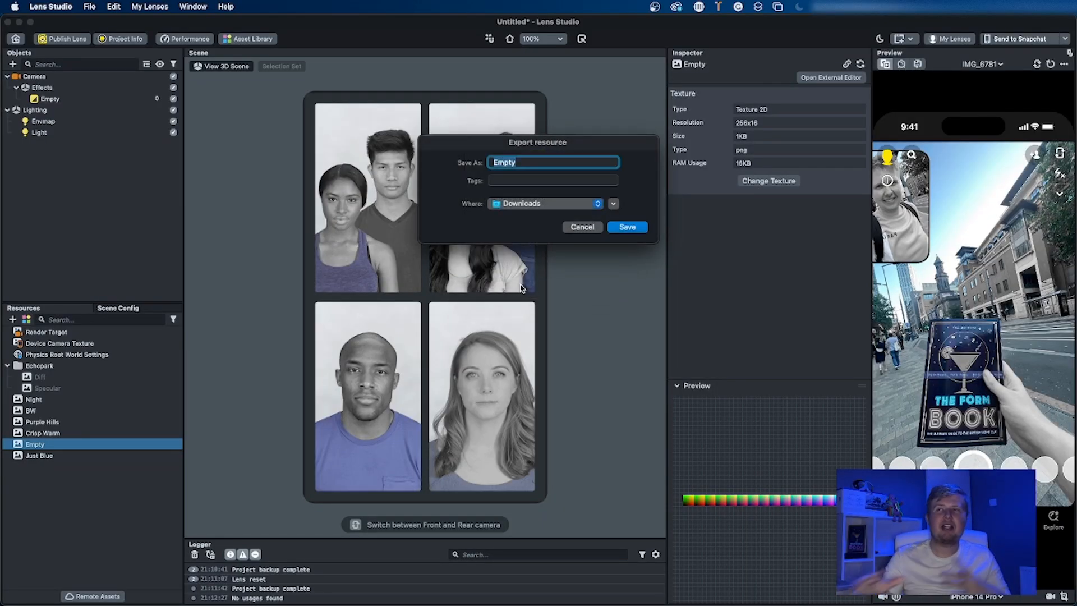
{"action": "left_click", "coordinate": [578, 227]}
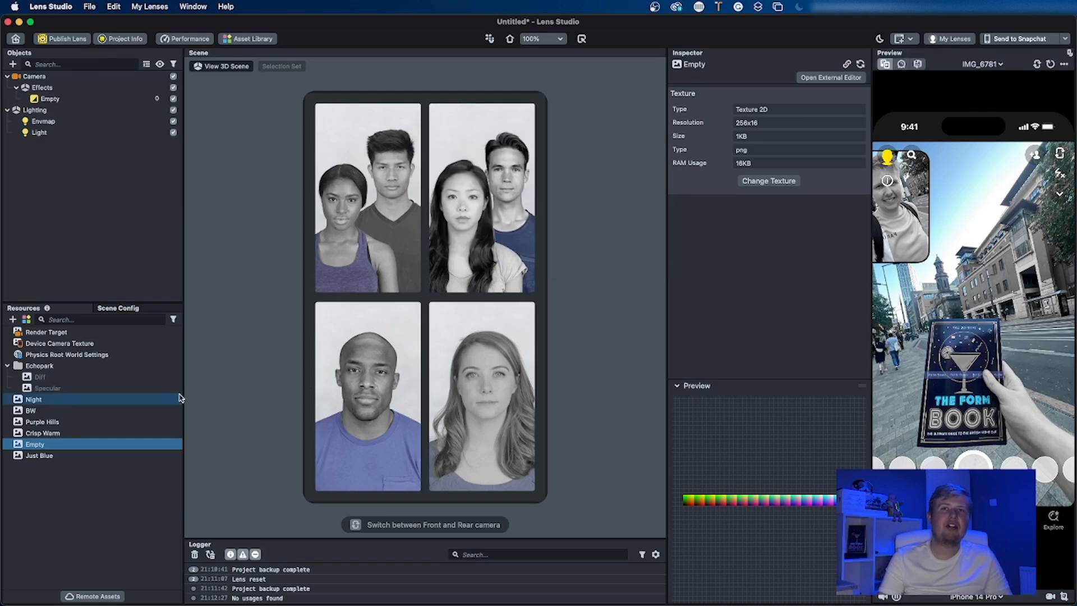
{"action": "left_click", "coordinate": [27, 444]}
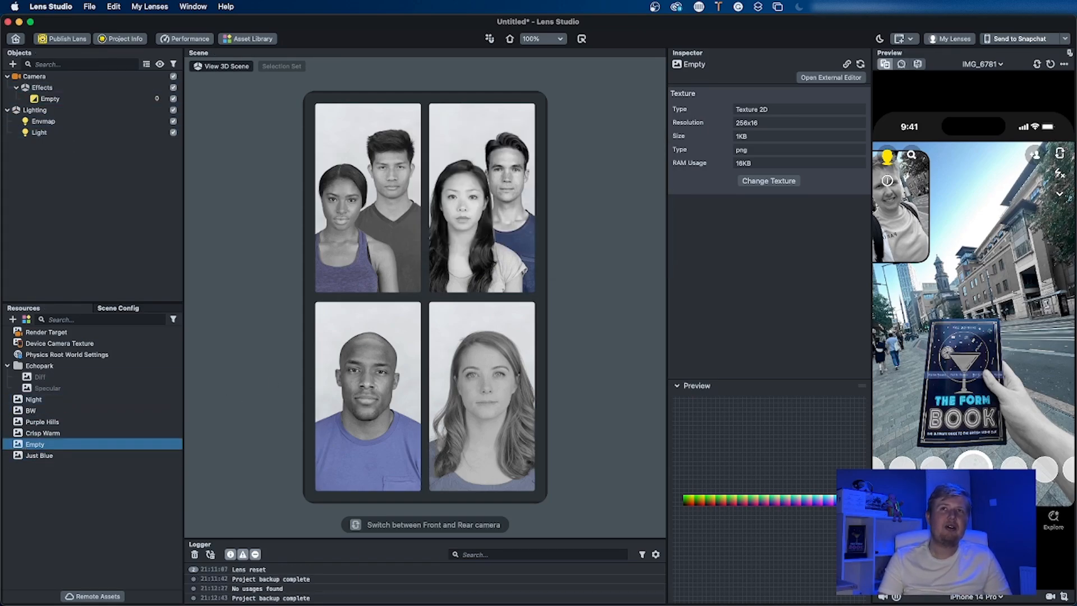
{"action": "right_click", "coordinate": [42, 448]}
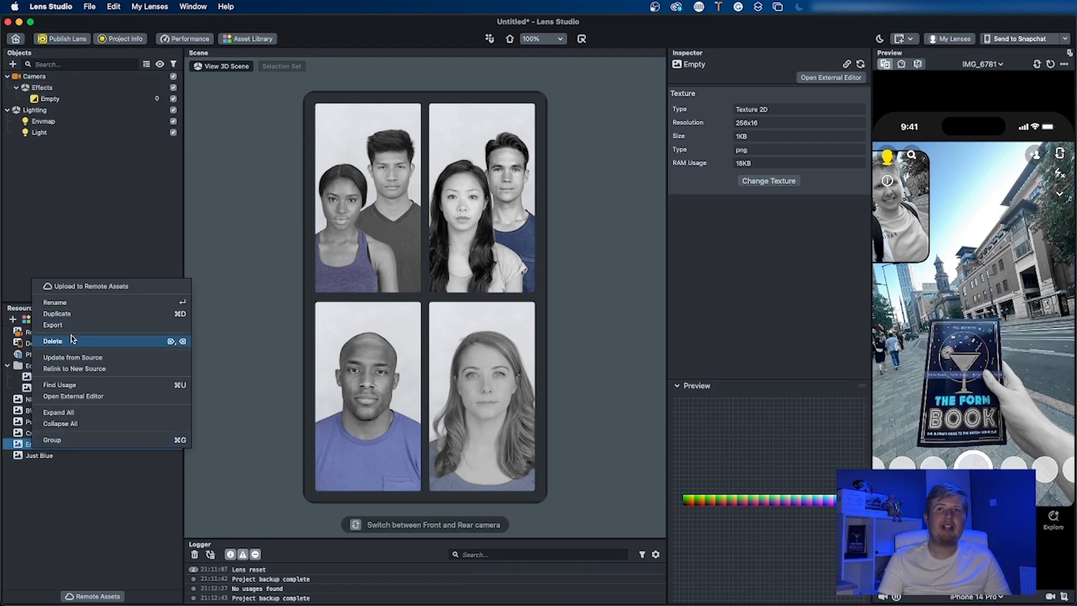
{"action": "left_click", "coordinate": [102, 521]}
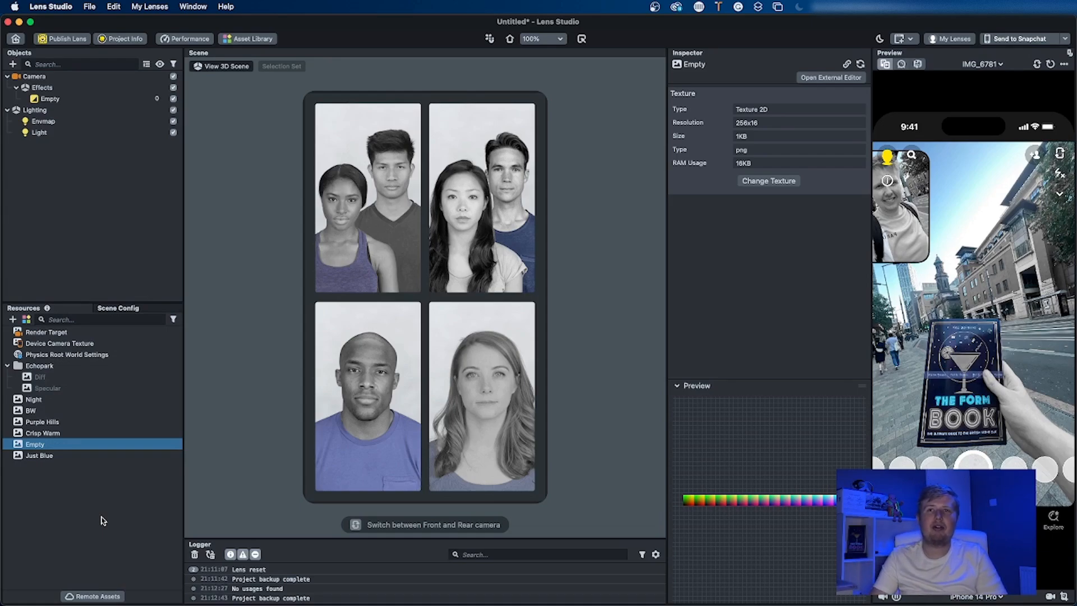
{"action": "left_click", "coordinate": [43, 456]}
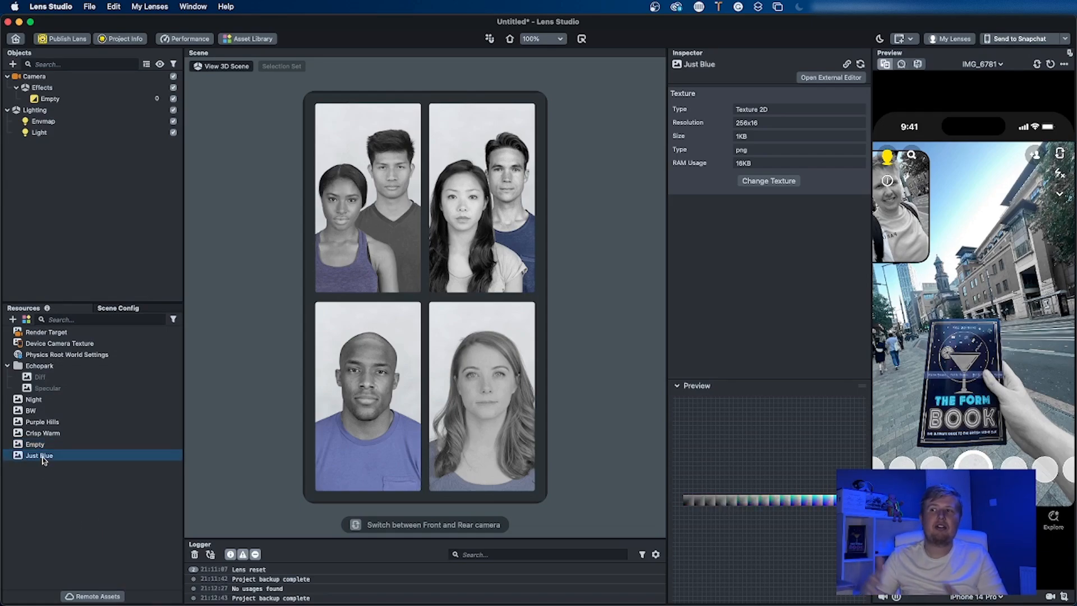